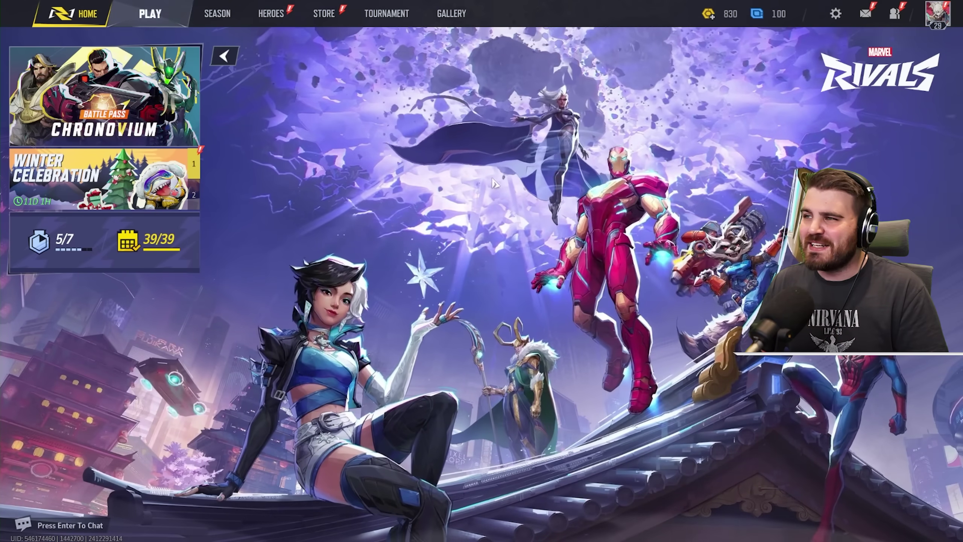
- Open the game's display settings and look at the available Display Mode options
left_click(835, 17)
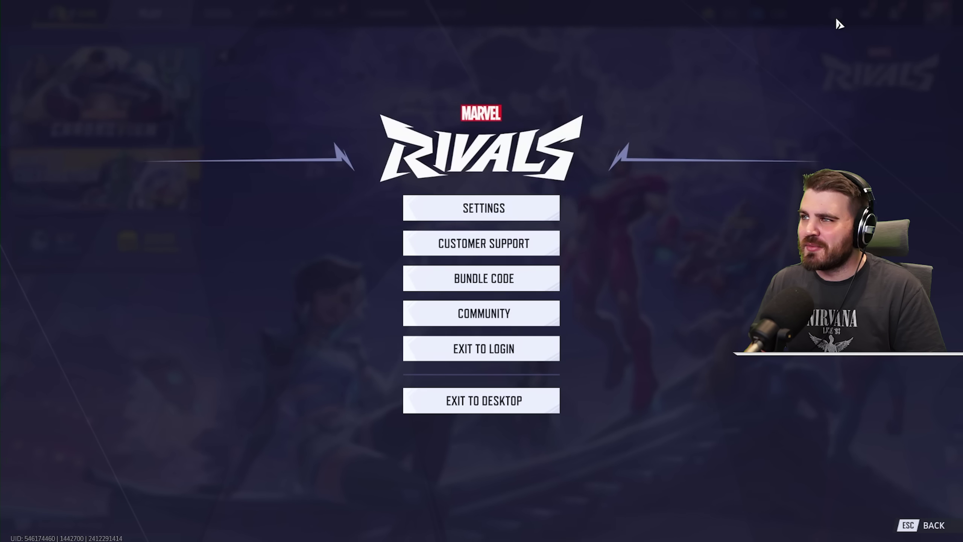
left_click(505, 217)
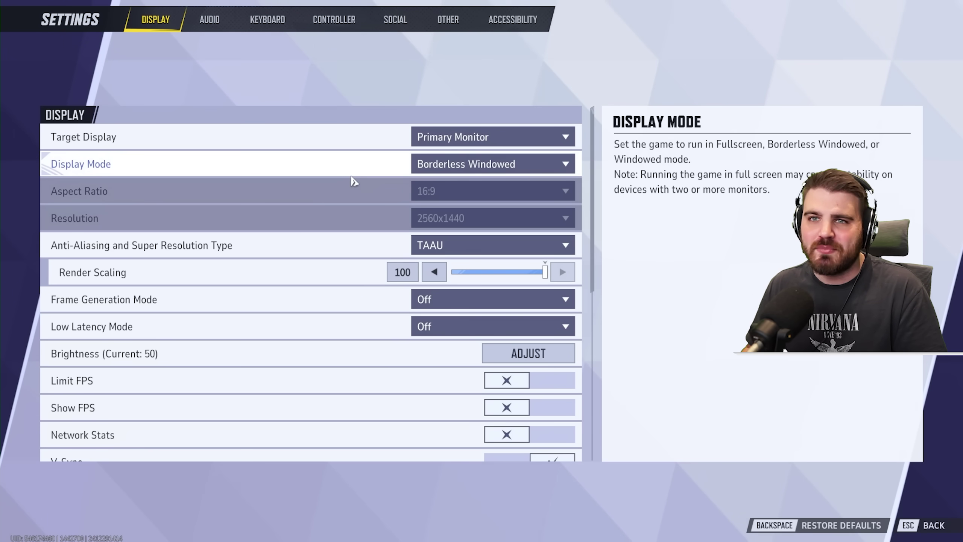
left_click(480, 164)
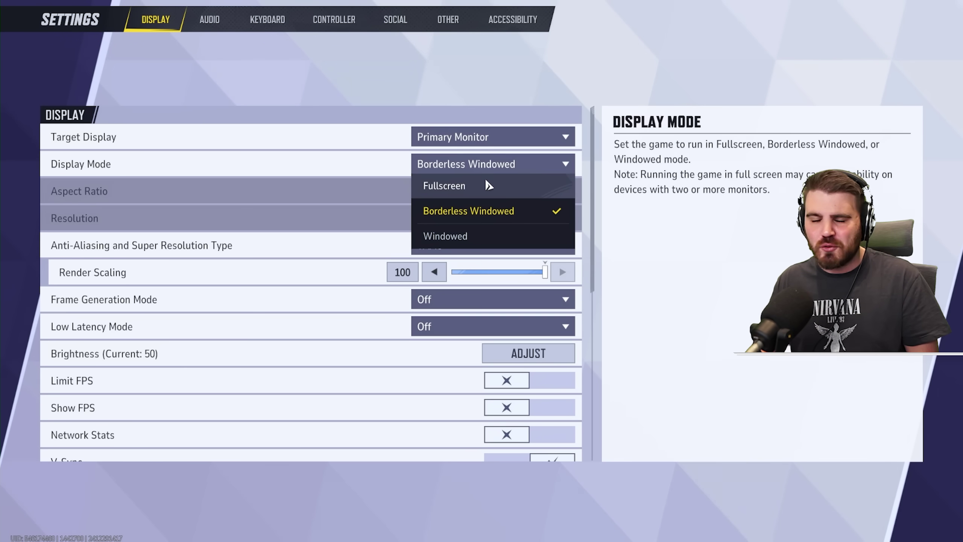
left_click(476, 162)
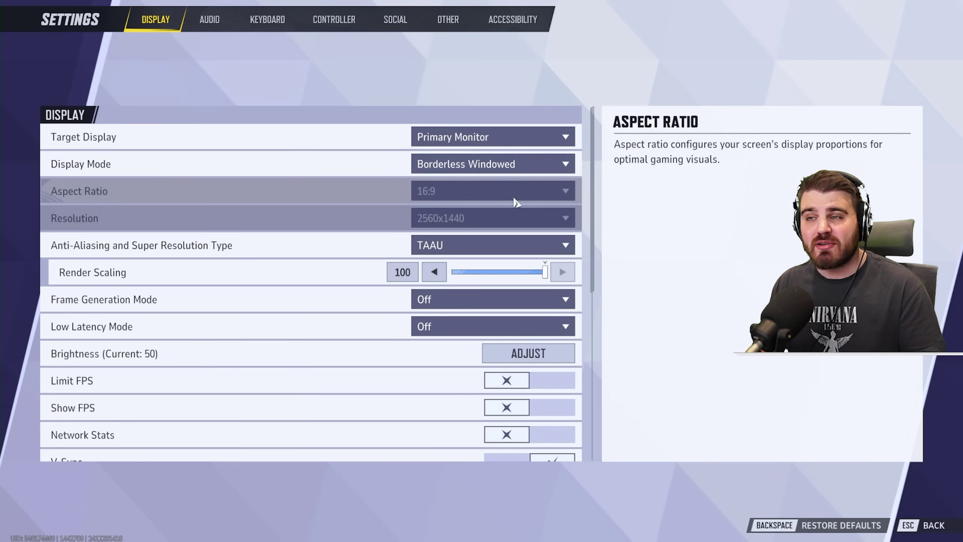
- Try the Fullscreen display mode with its list of resolutions, and return to Borderless Windowed
left_click(504, 175)
left_click(455, 188)
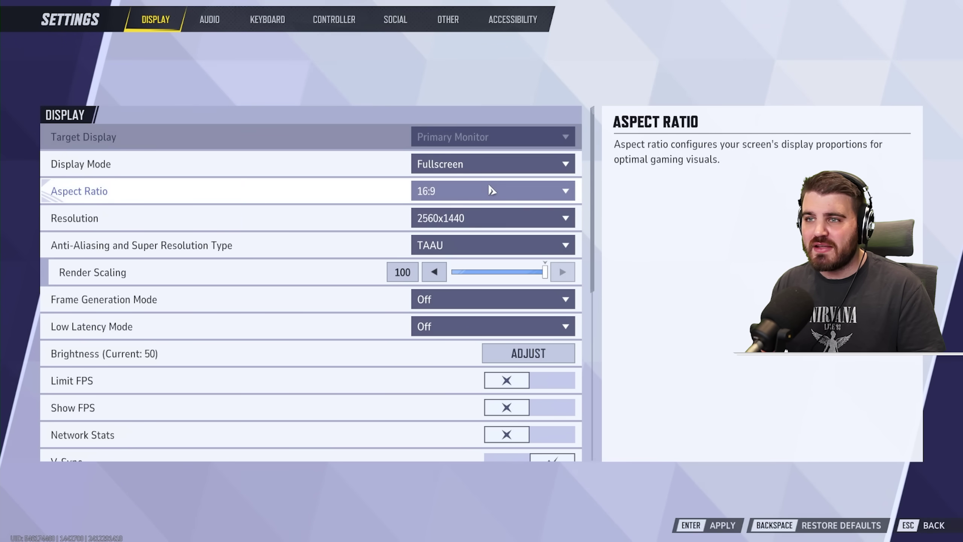
left_click(474, 229)
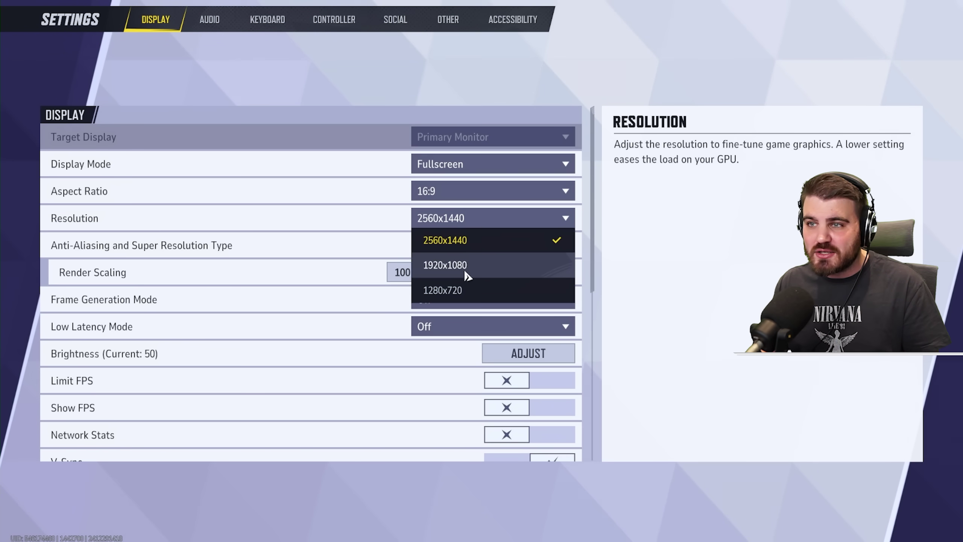
left_click(475, 227)
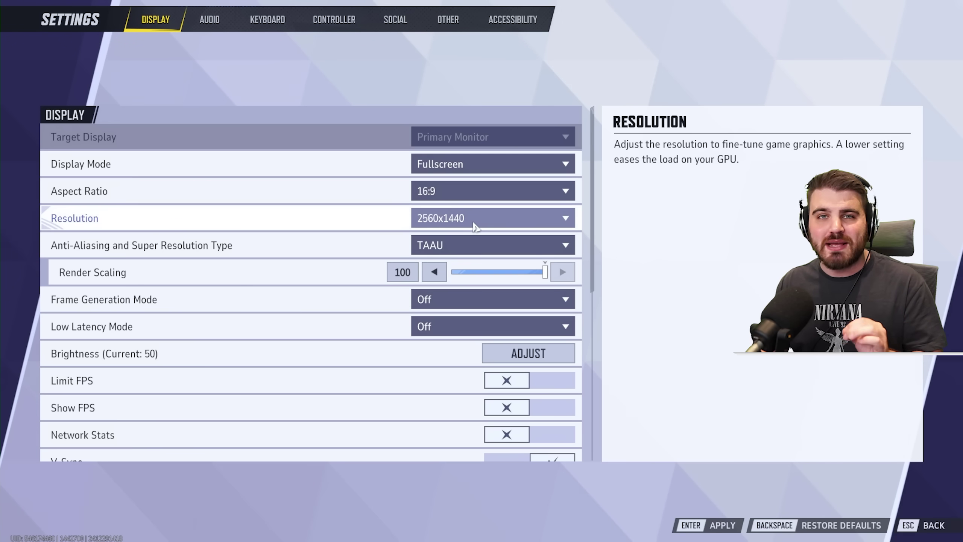
left_click(466, 165)
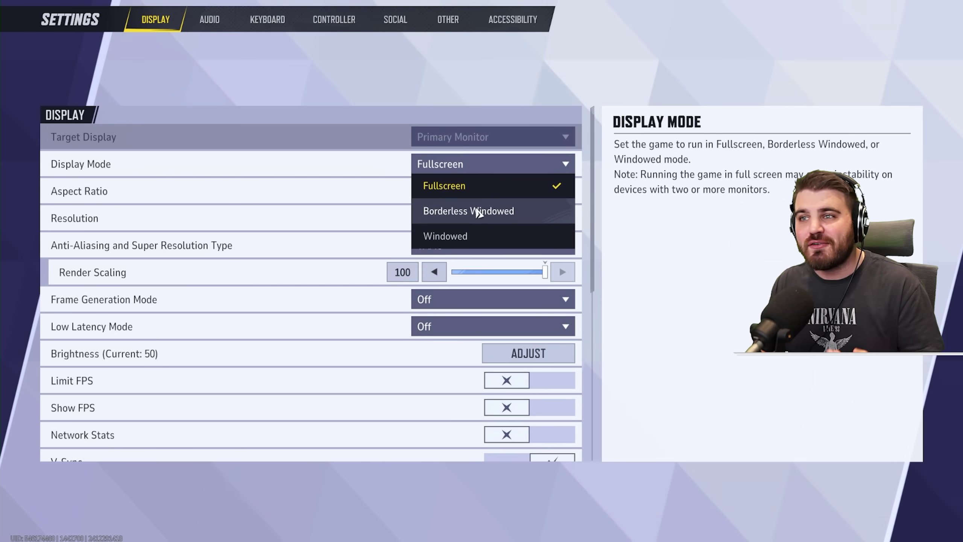
left_click(478, 212)
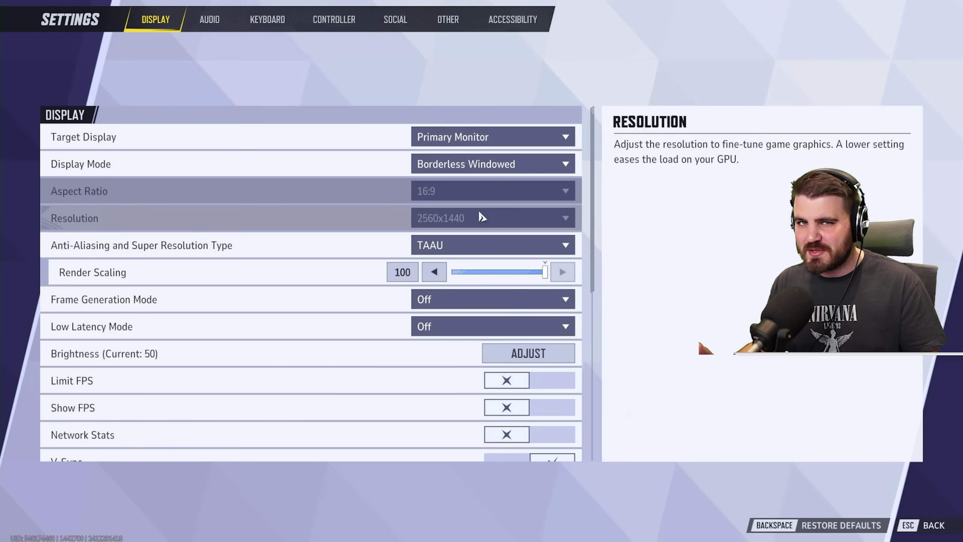
- Set the anti-aliasing and super resolution type to NVIDIA DLSS and view its Super Resolution Mode options
left_click(469, 247)
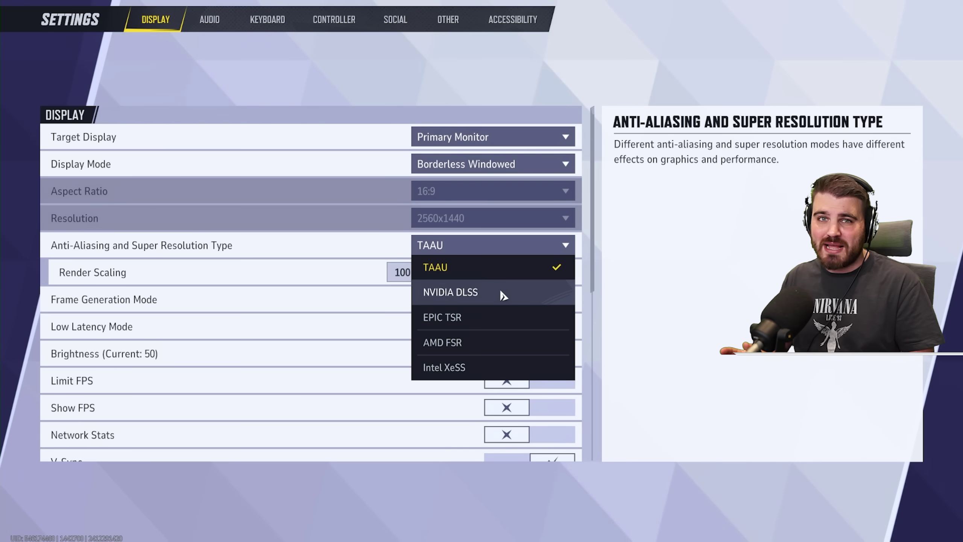
left_click(481, 302)
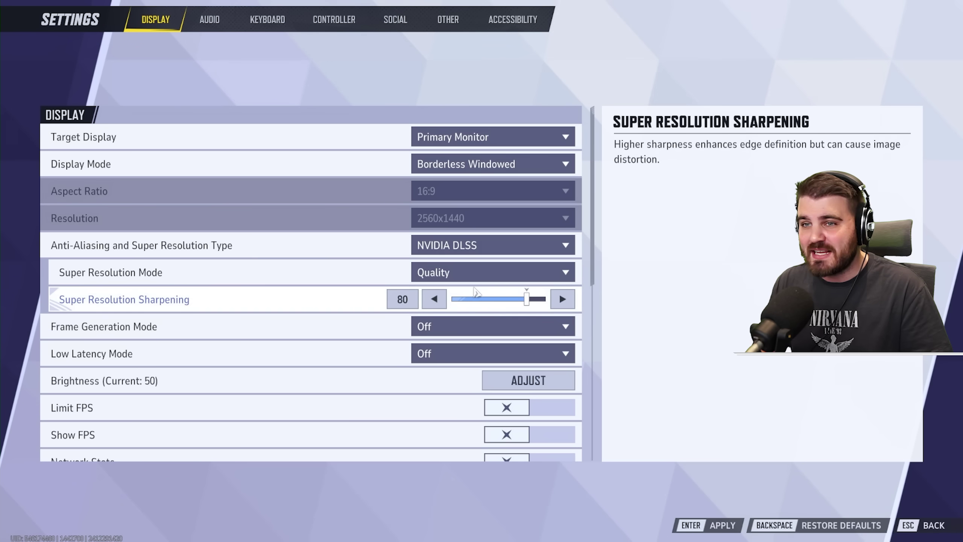
left_click(436, 271)
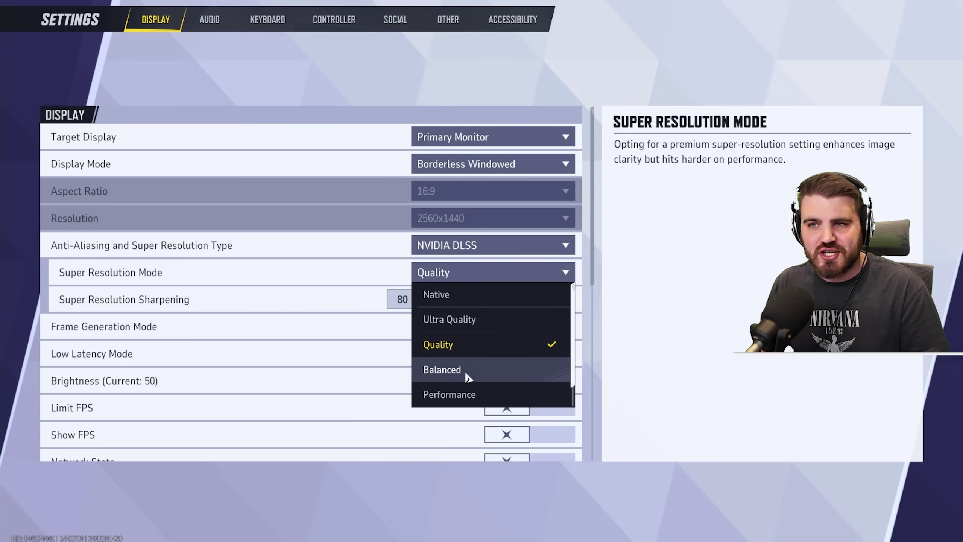
left_click(434, 275)
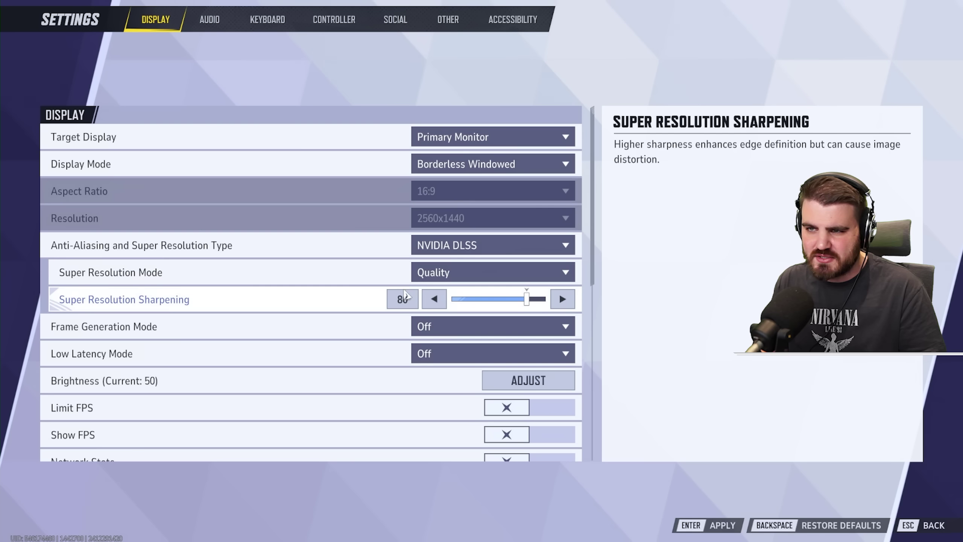
- Set the Super Resolution Sharpening to 85
double_click(414, 303)
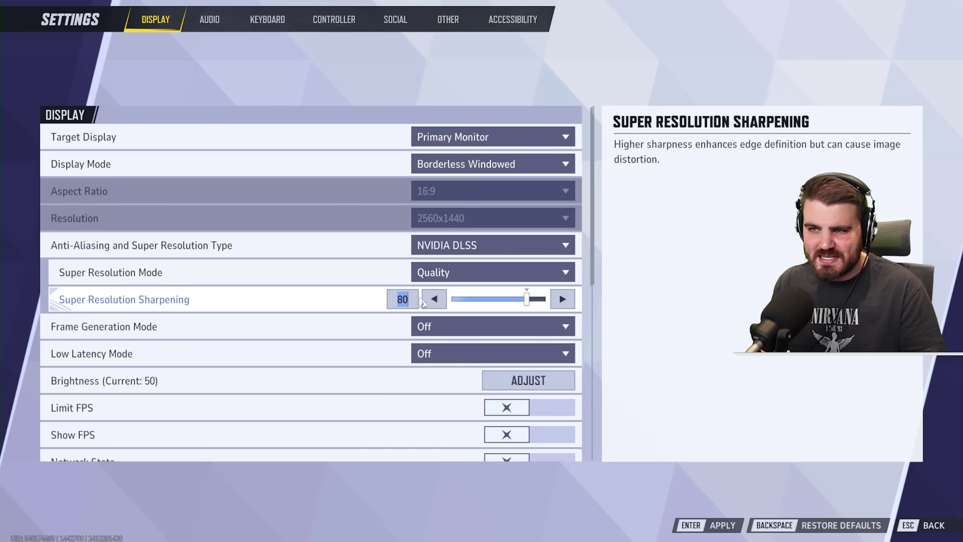
type("85")
key("Return")
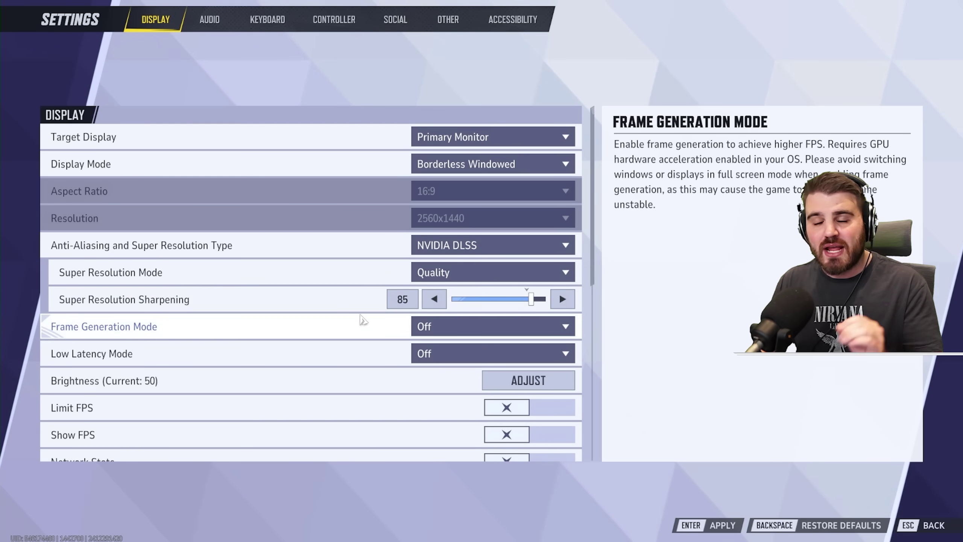
- Try a Super Resolution Sharpening of 70 and set it back to 85
double_click(416, 303)
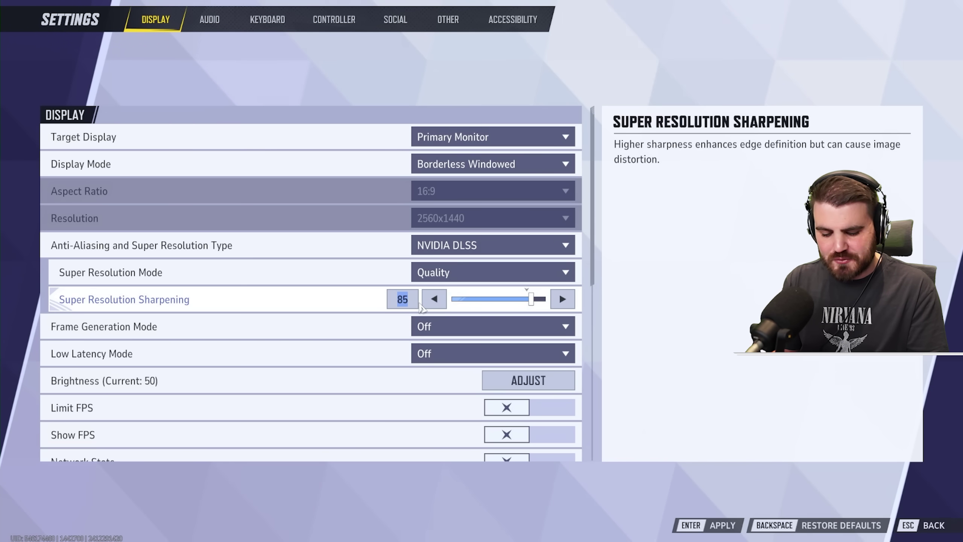
type("60")
key("BackSpace")
type("70")
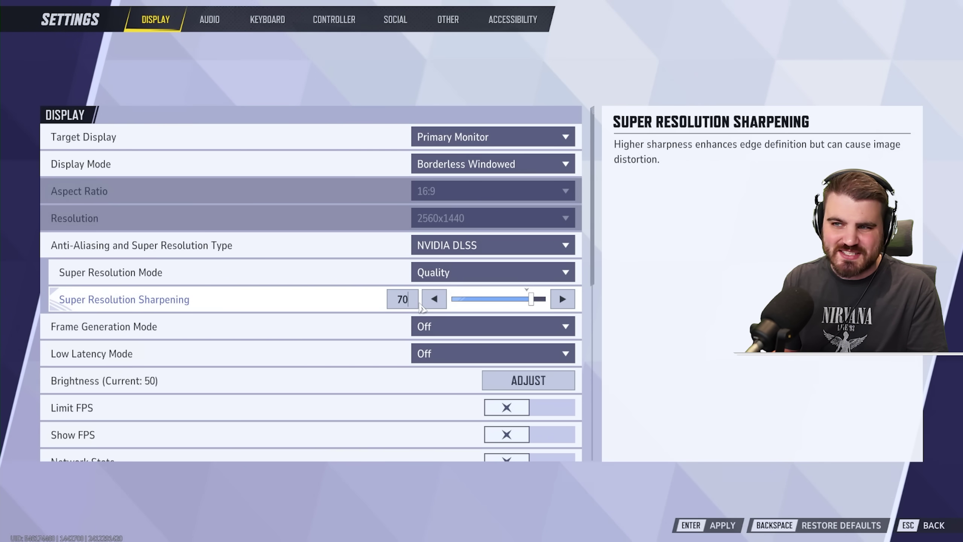
key("Return")
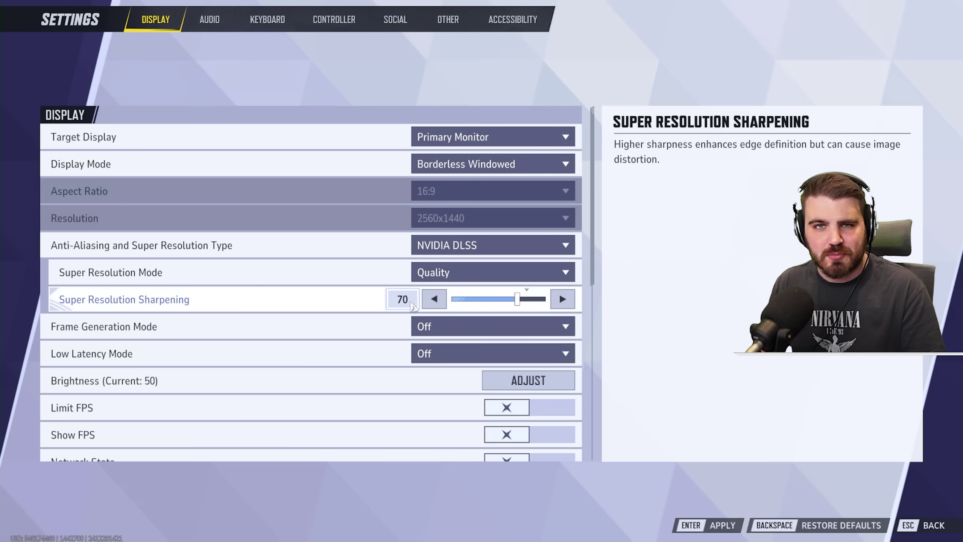
double_click(409, 300)
type("80")
key("Return")
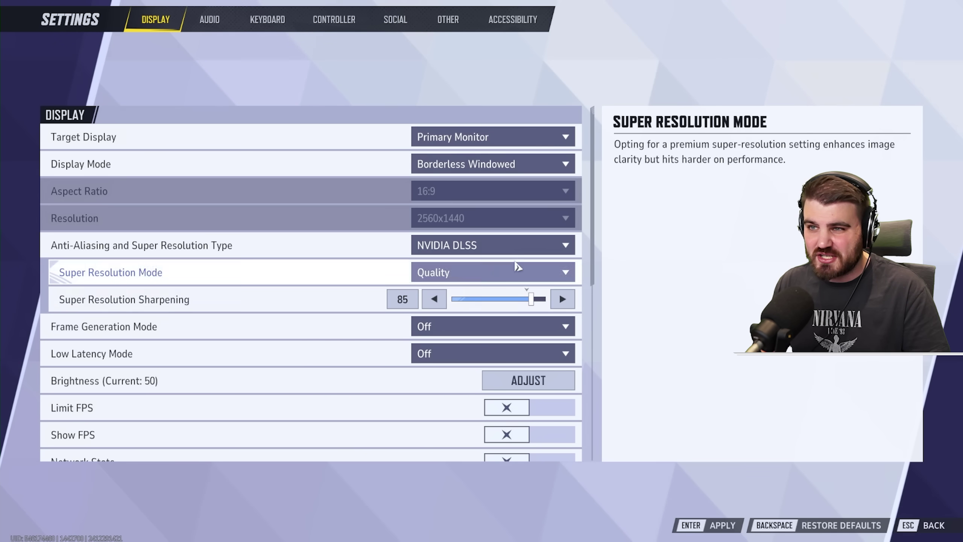
- Switch the anti-aliasing and super resolution type to AMD FSR and view its Super Resolution Mode options
left_click(493, 245)
left_click(475, 343)
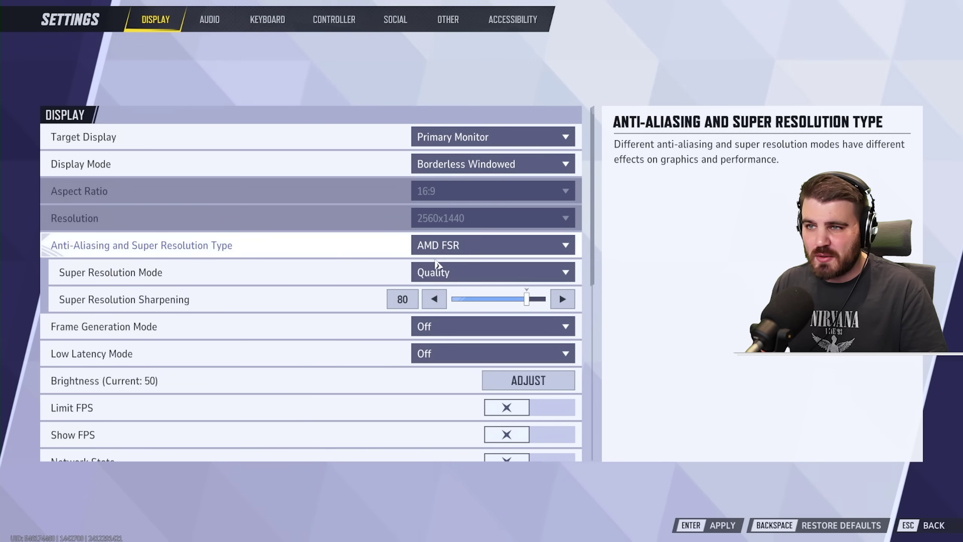
left_click(446, 271)
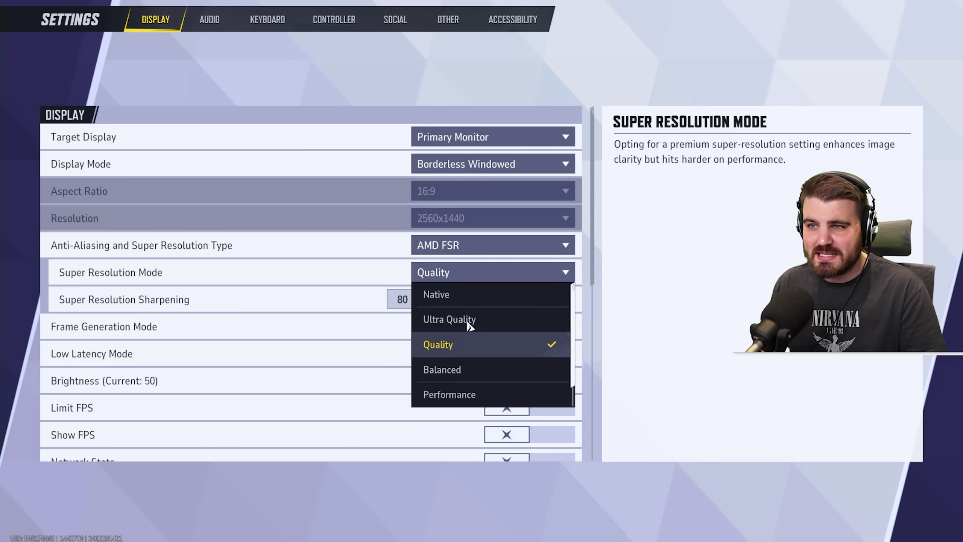
left_click(464, 273)
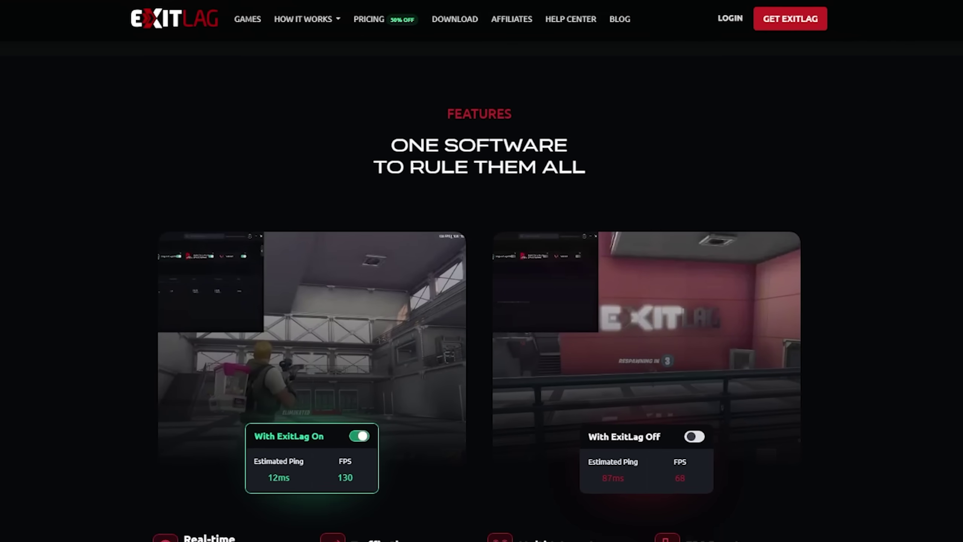
- Switch to ExitLag, open Marvel Rivals from the library and apply its automatic Europe routes
scroll(482, 303, "down", 2)
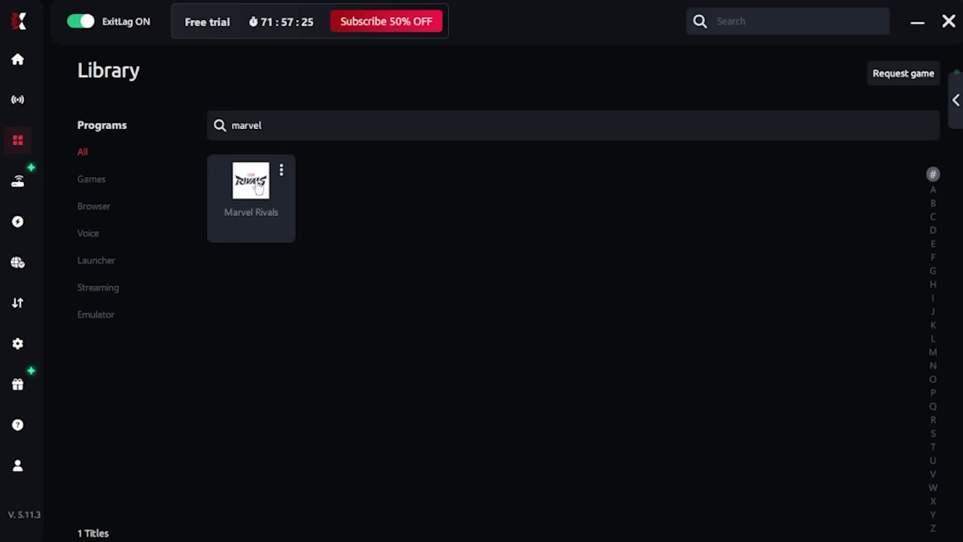
left_click(255, 187)
left_click(243, 186)
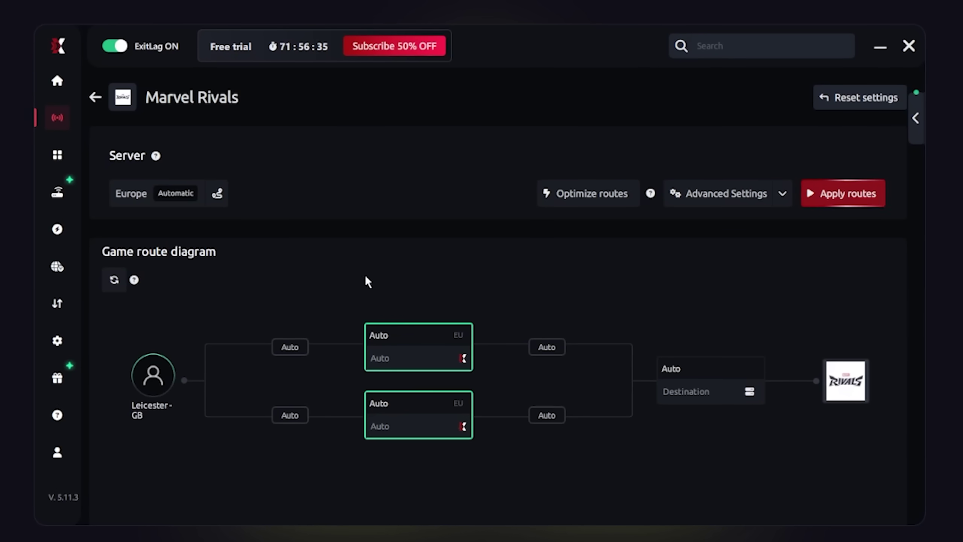
left_click(875, 204)
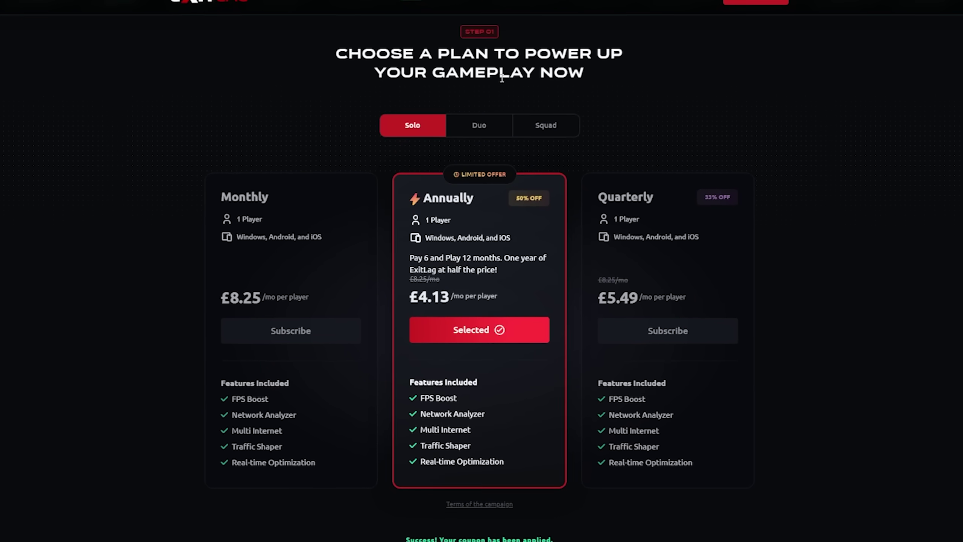
left_click(511, 130)
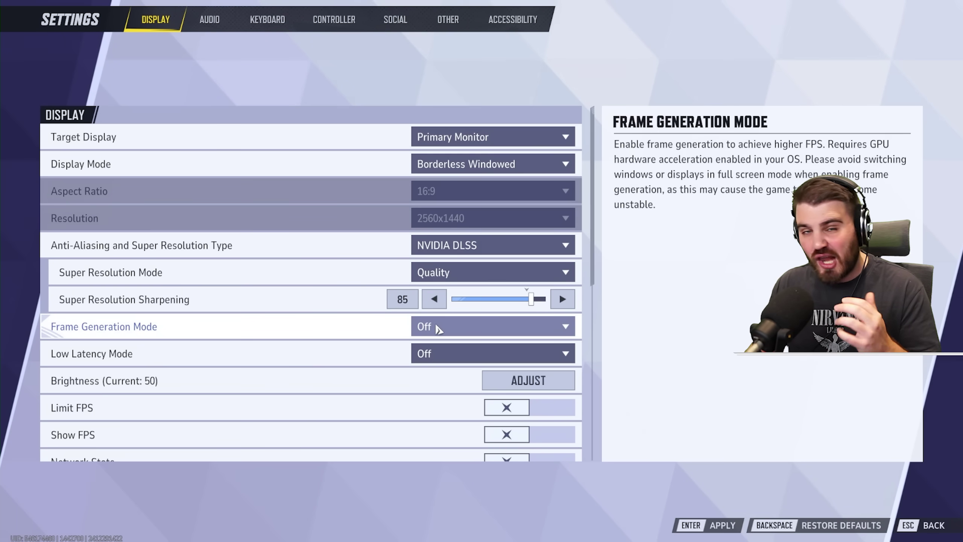
- In the Marvel Rivals display settings, choose Off for Frame Generation Mode and NVIDIA Reflex Low Latency for Low Latency Mode
left_click(457, 334)
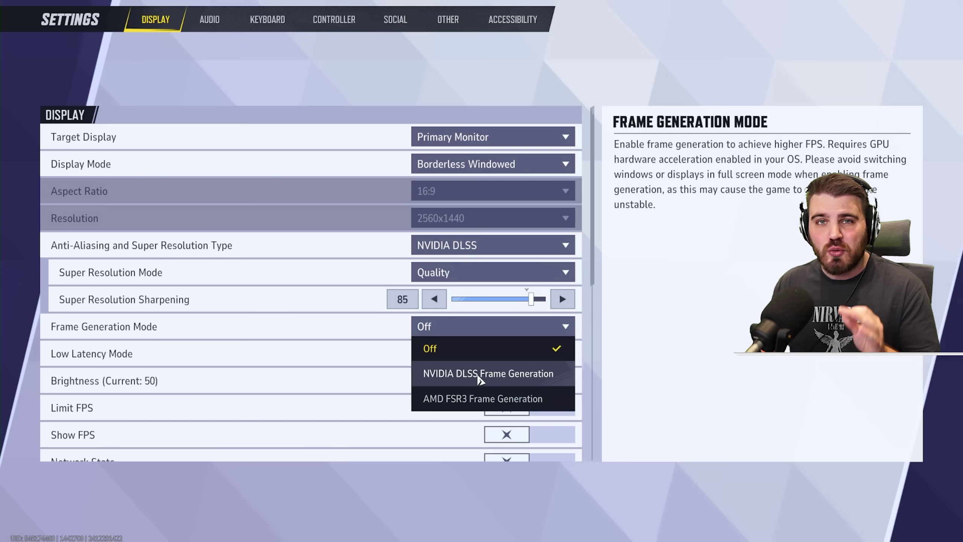
left_click(496, 346)
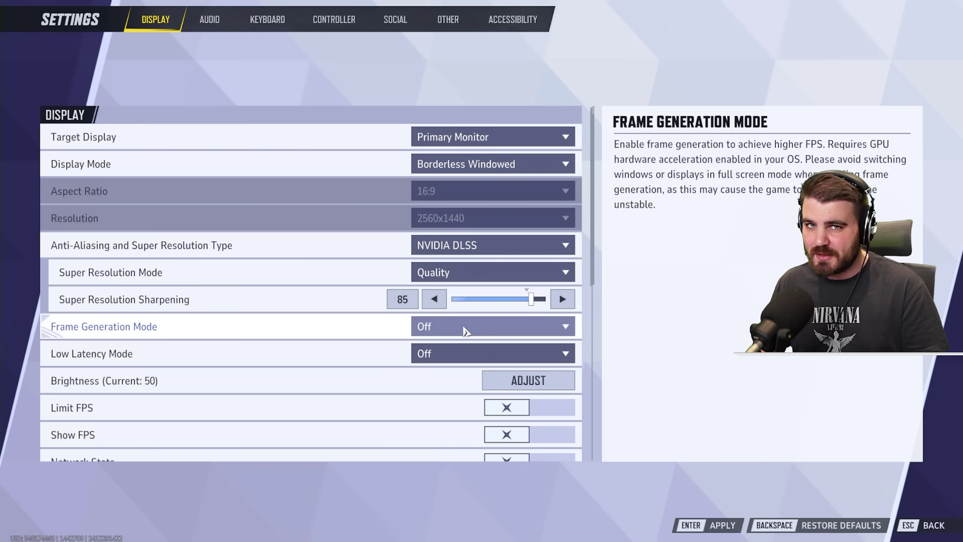
left_click(436, 360)
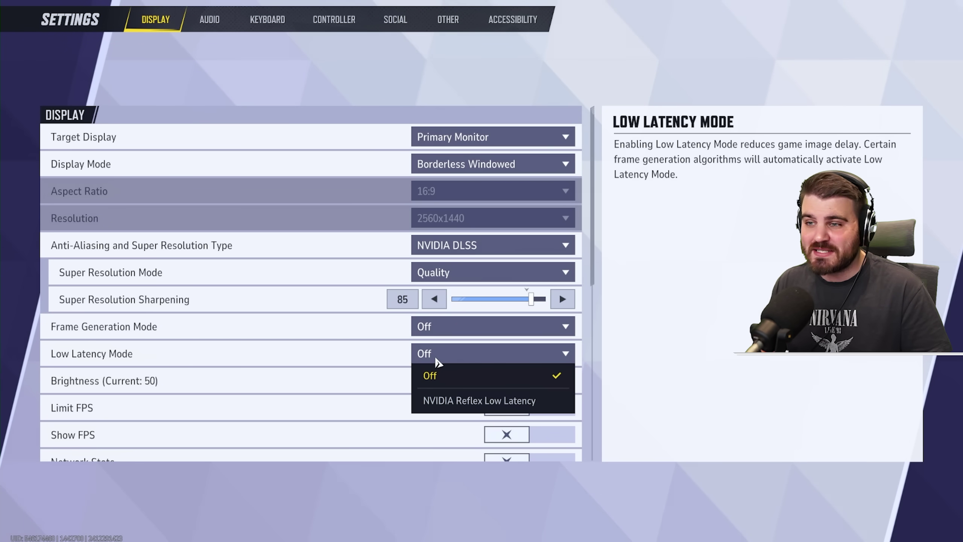
left_click(467, 405)
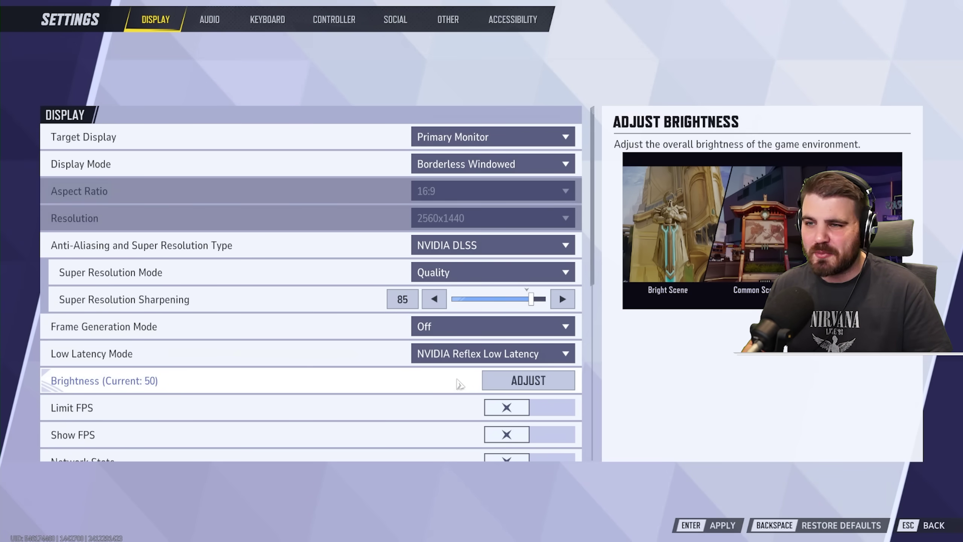
left_click(470, 355)
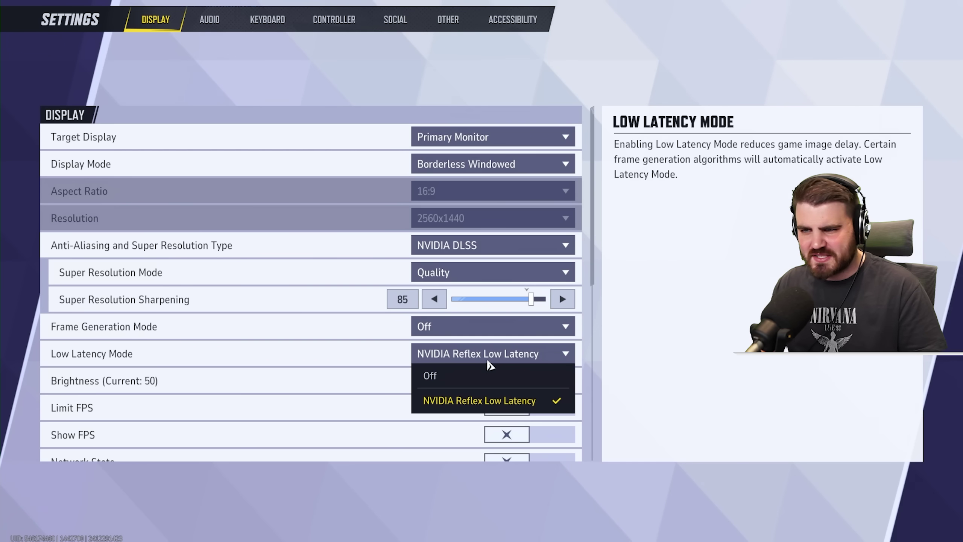
left_click(497, 402)
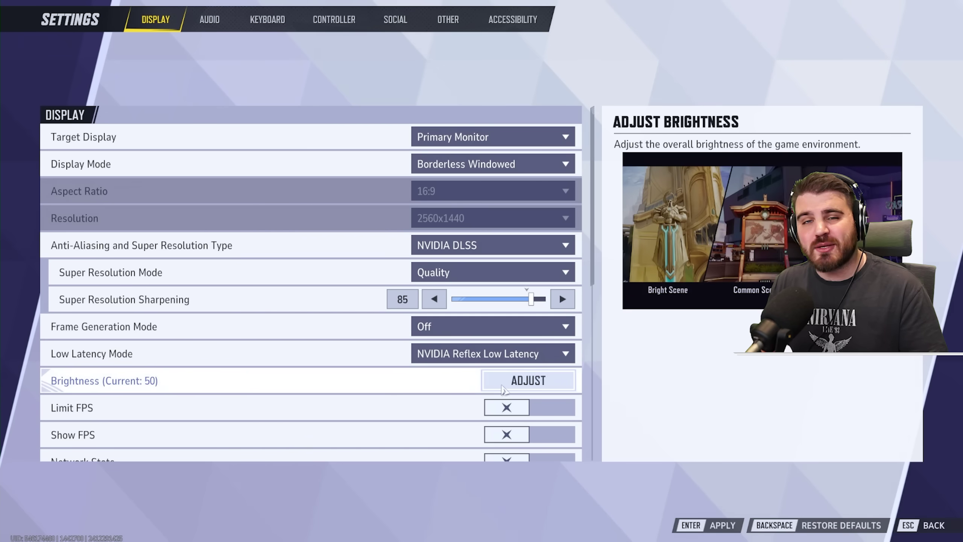
- Open the brightness adjustment and set the game's brightness to 75
left_click(535, 383)
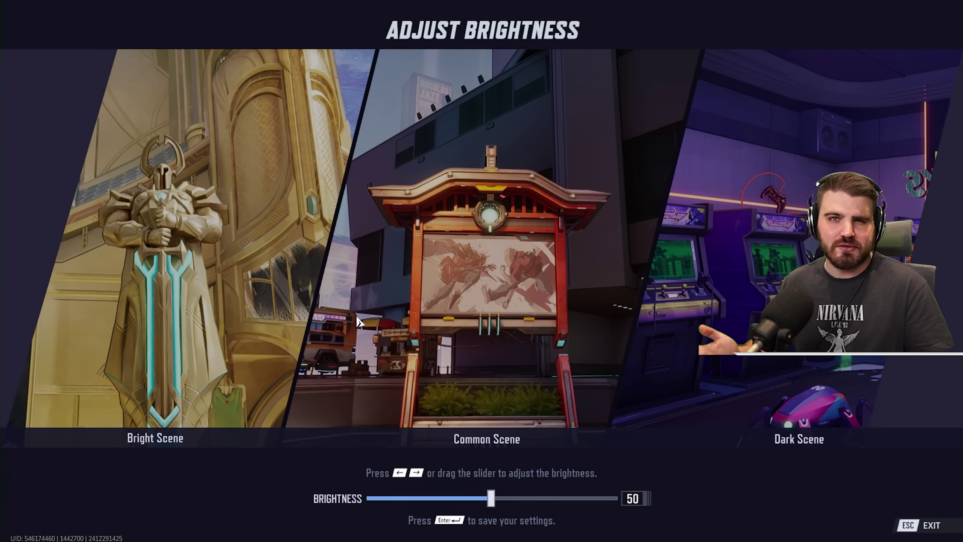
left_click_drag(500, 500, 617, 499)
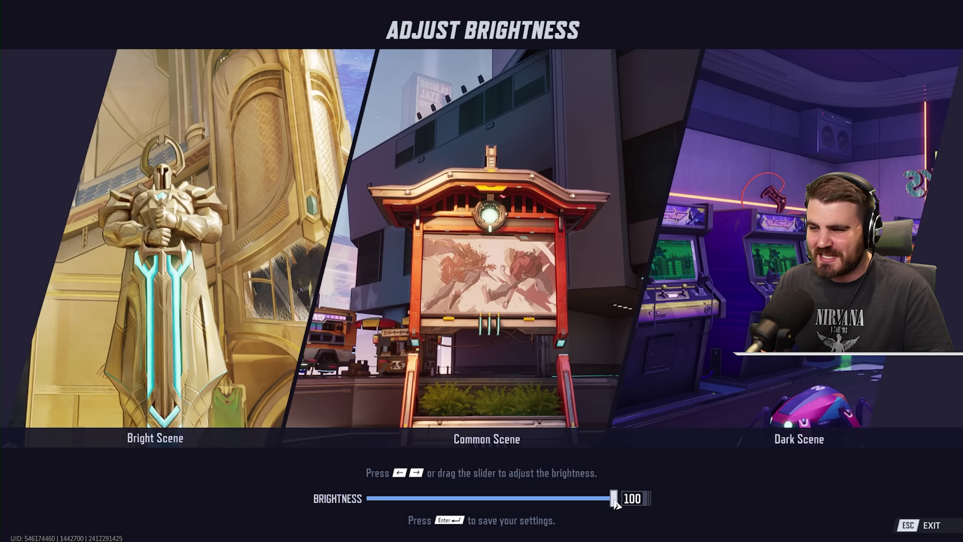
left_click_drag(615, 504, 556, 508)
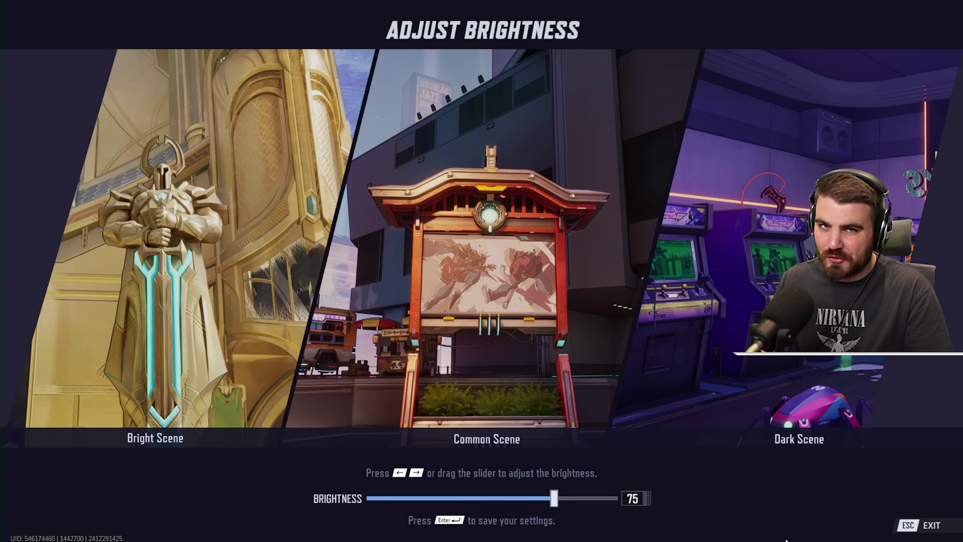
- Save the brightness setting, then enable Limit FPS with an FPS Cap of 240
key("Return")
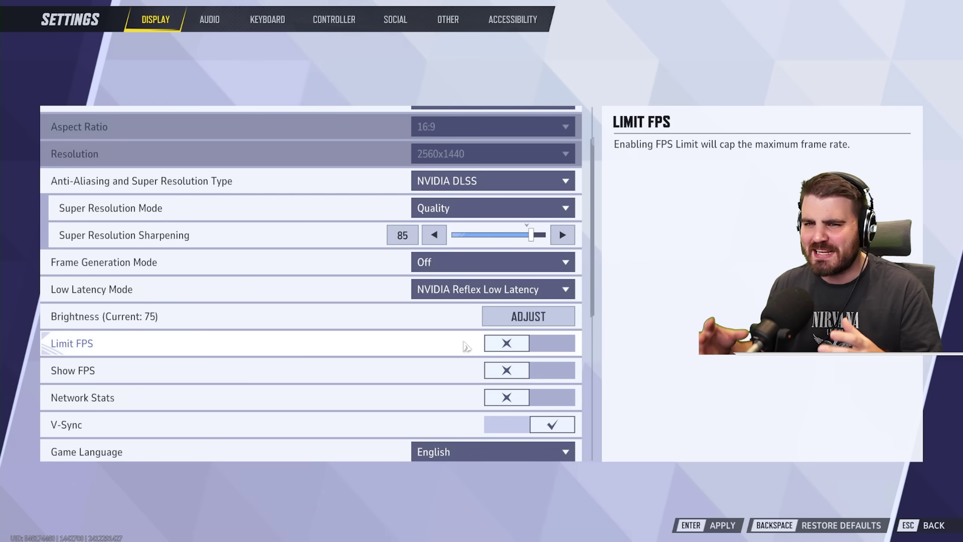
left_click(525, 343)
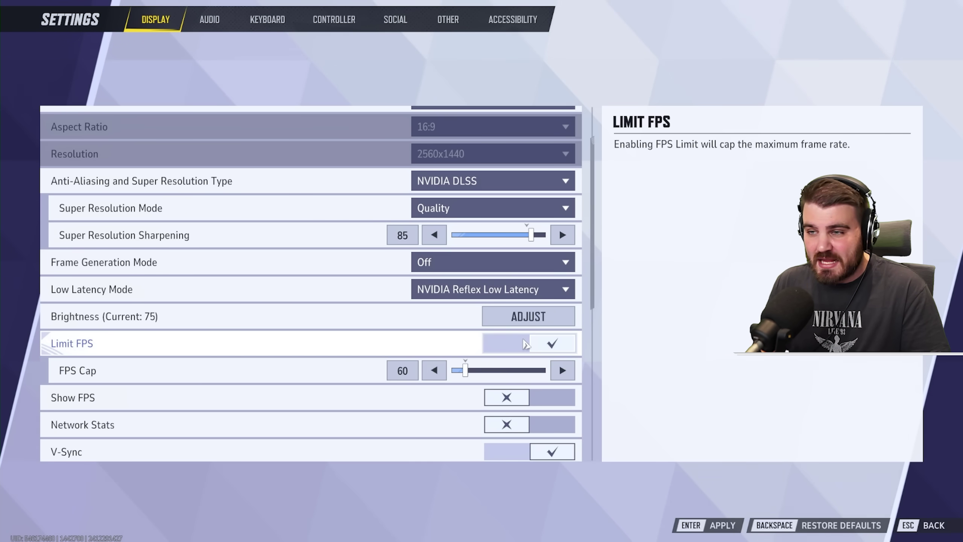
left_click_drag(470, 370, 590, 391)
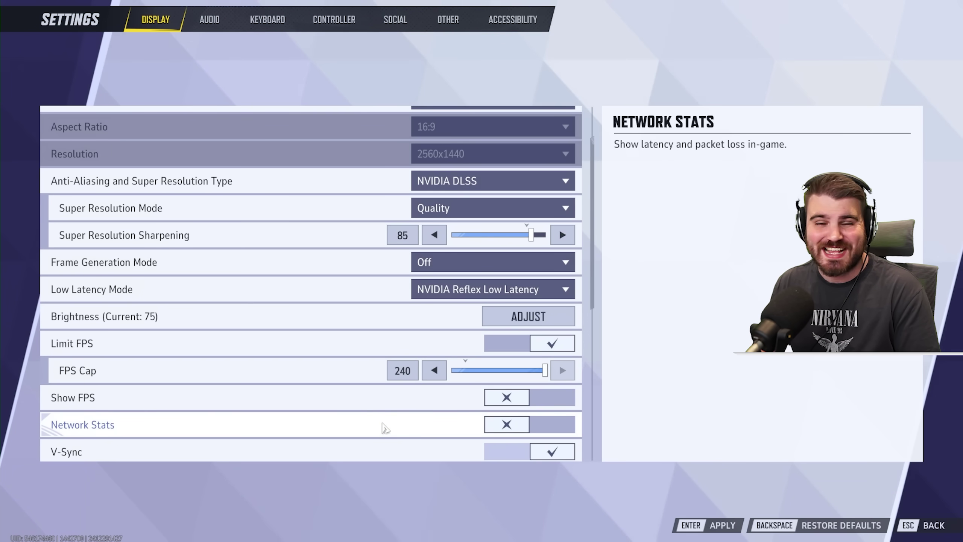
- Turn on Show FPS and Network Stats, and turn V-Sync off
left_click(558, 398)
left_click(564, 421)
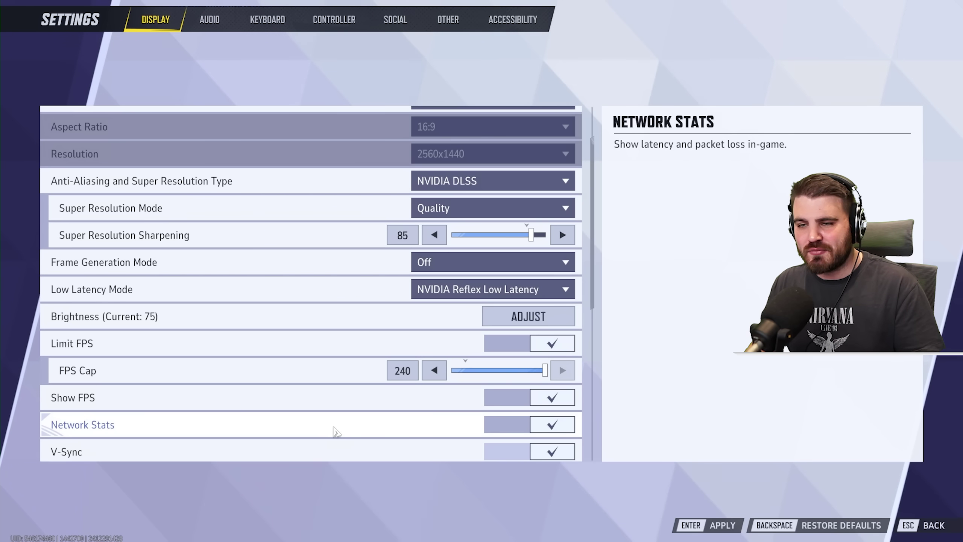
left_click(548, 427)
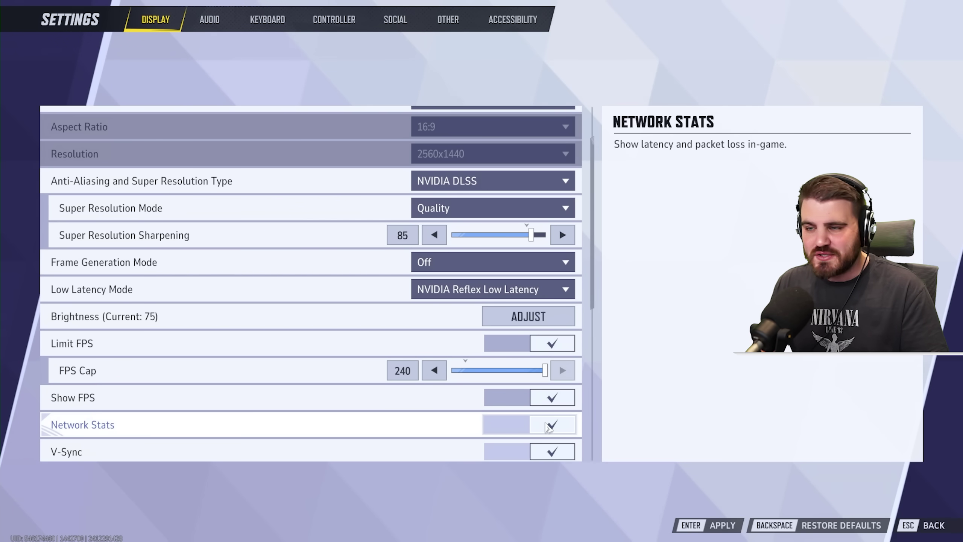
scroll(548, 427, "down", 1)
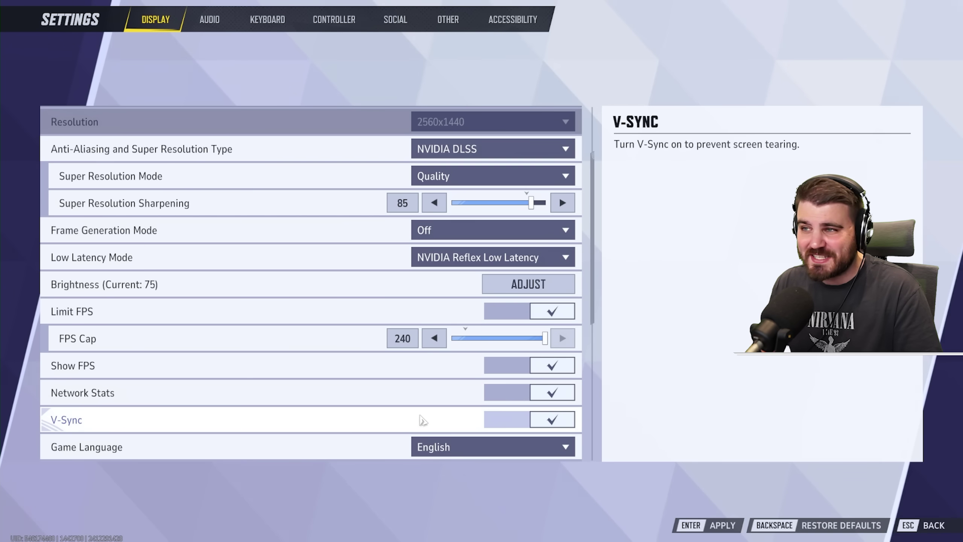
left_click(562, 419)
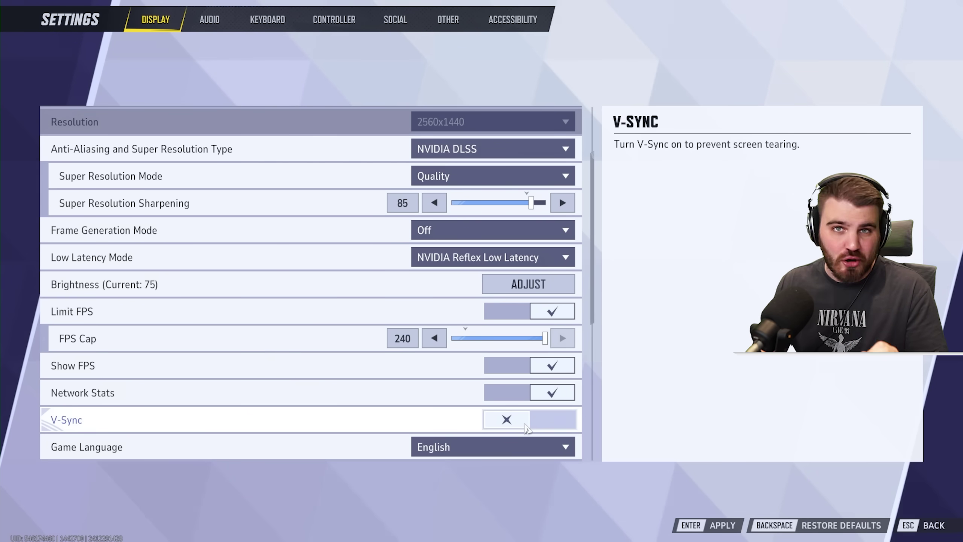
- Try the Low and Medium presets for Graphics Quality and return it to High
scroll(126, 176, "down", 5)
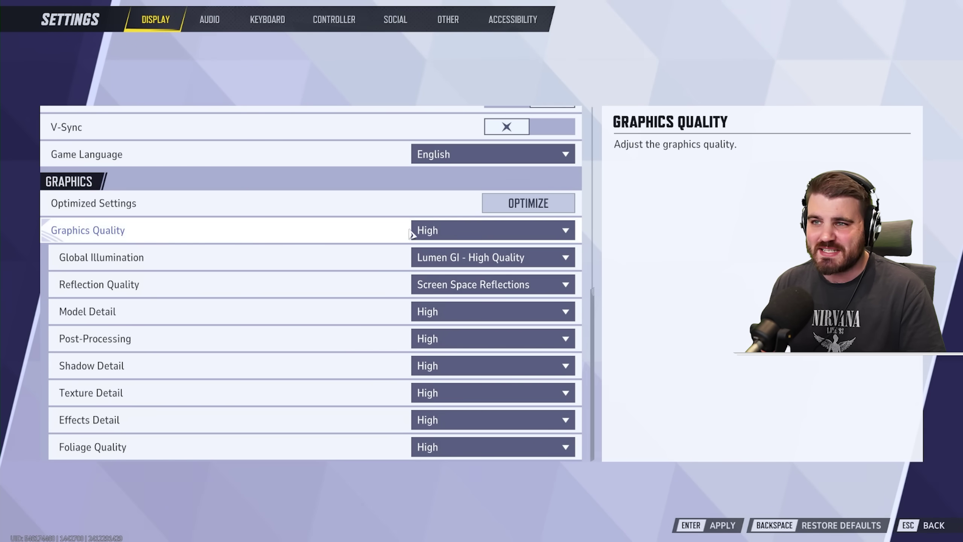
left_click(445, 231)
left_click(443, 252)
left_click(445, 231)
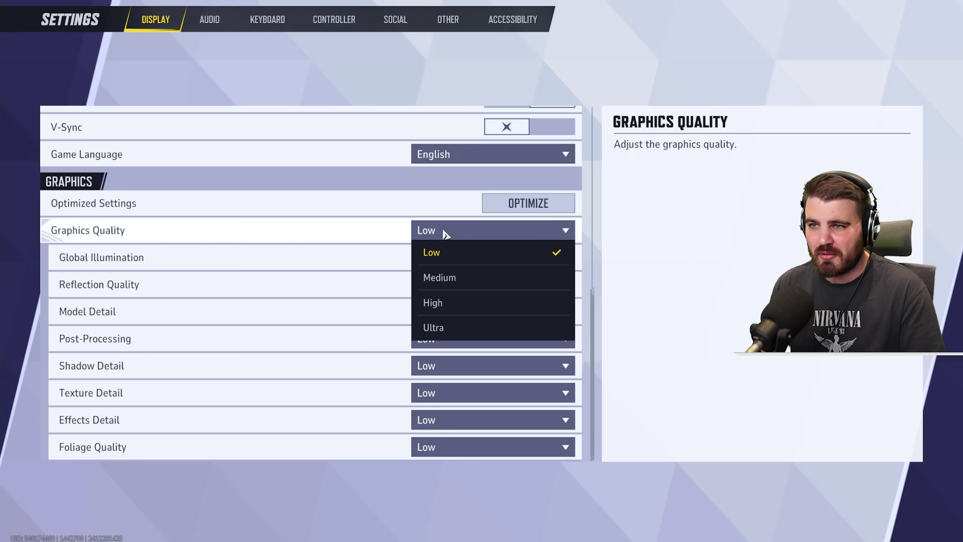
left_click(444, 277)
left_click(449, 239)
left_click(454, 304)
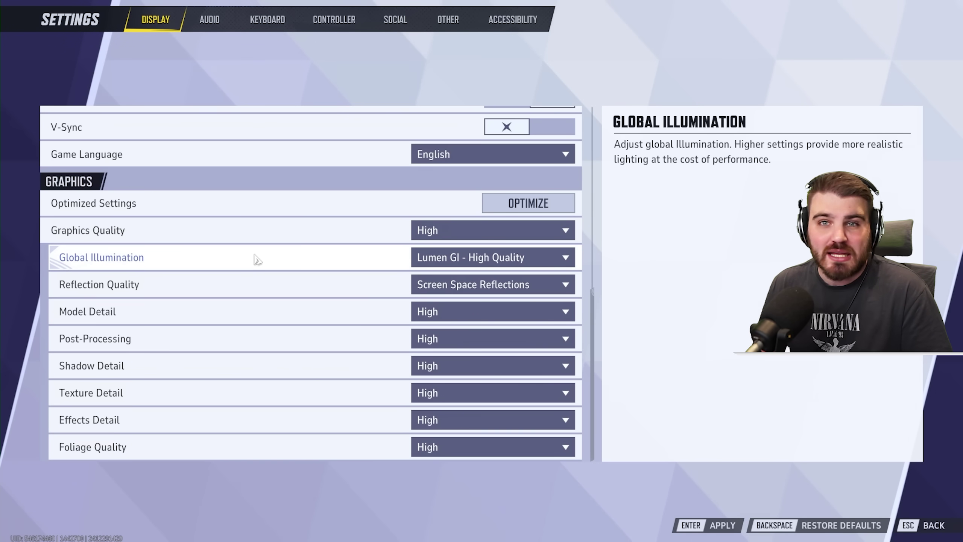
- Set Global Illumination to SSGI - High Quality in the graphics settings
left_click(472, 258)
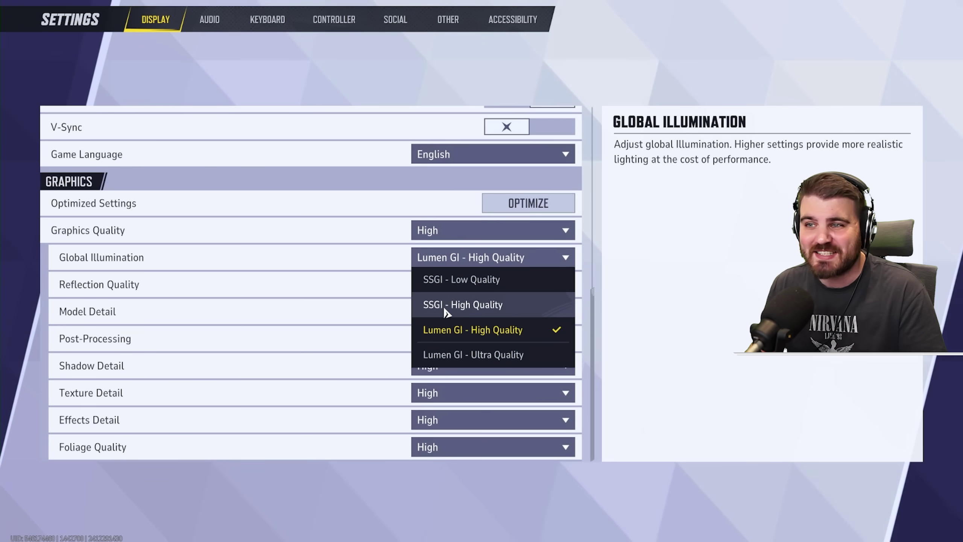
left_click(467, 309)
left_click(461, 261)
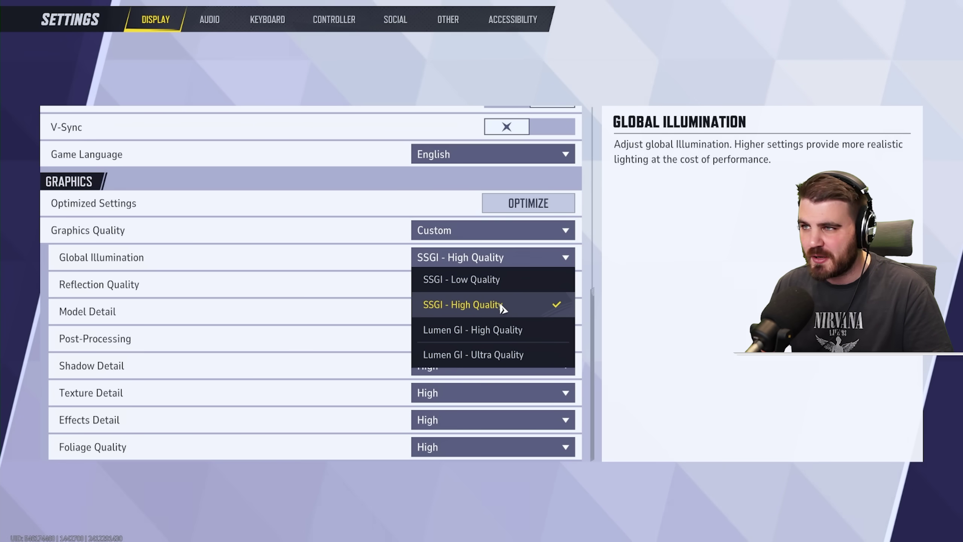
left_click(522, 310)
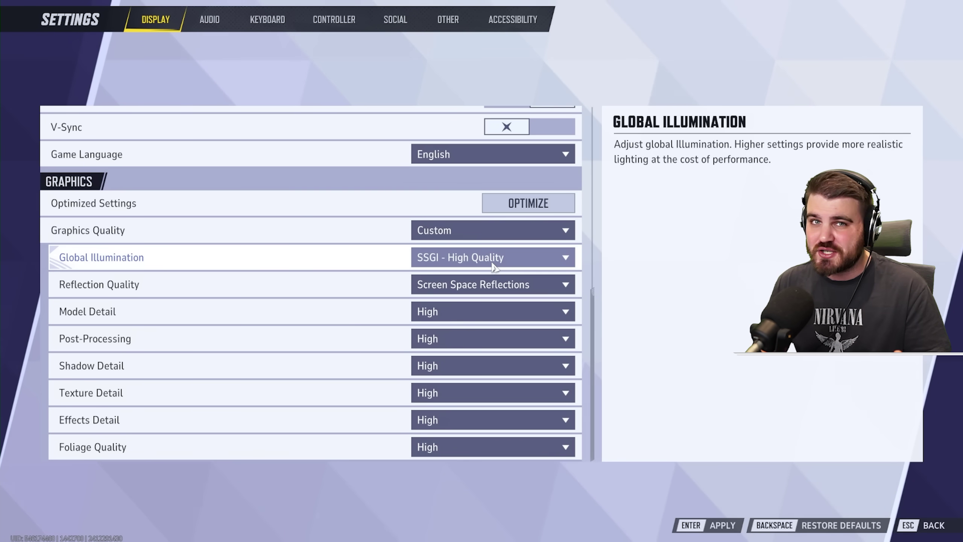
- Review the Reflection Quality options and choose Screen Space Reflections
left_click(446, 293)
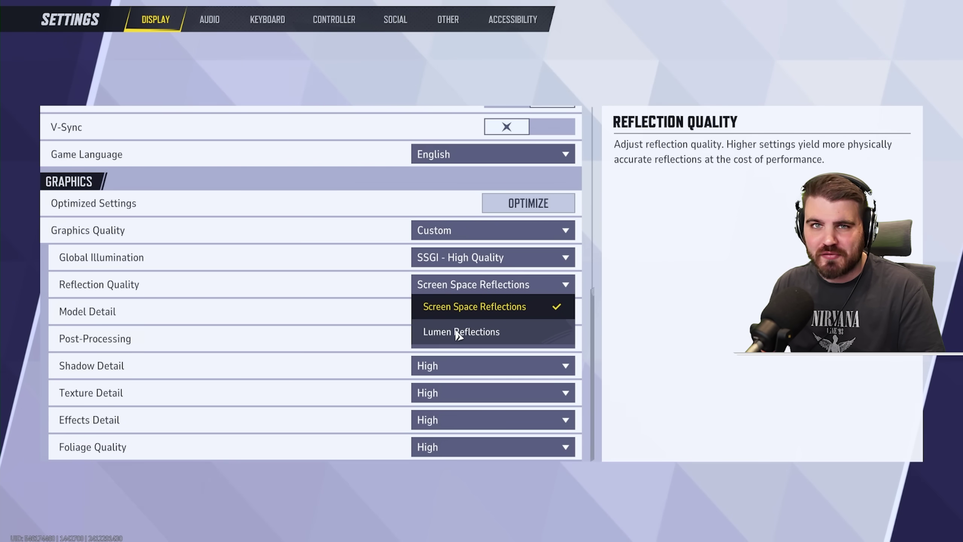
left_click(469, 314)
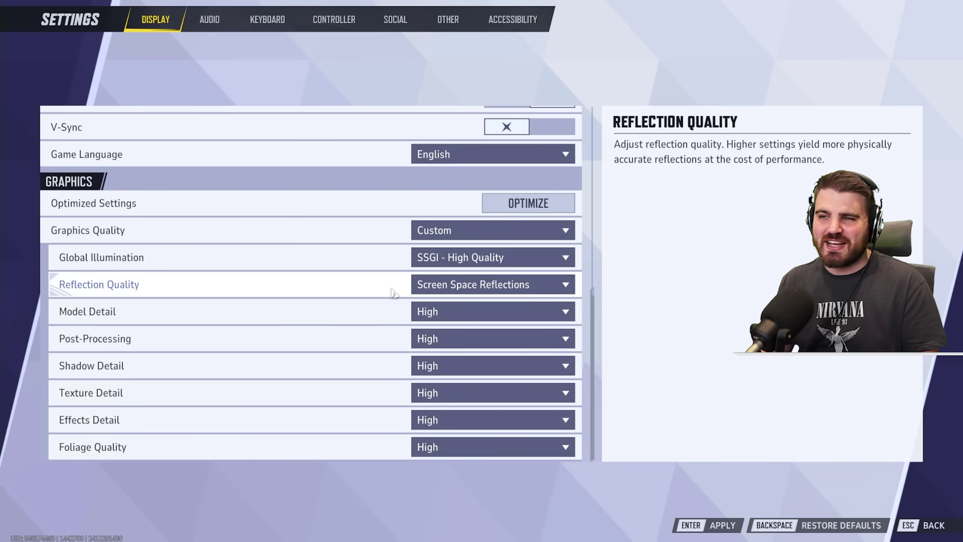
left_click(450, 295)
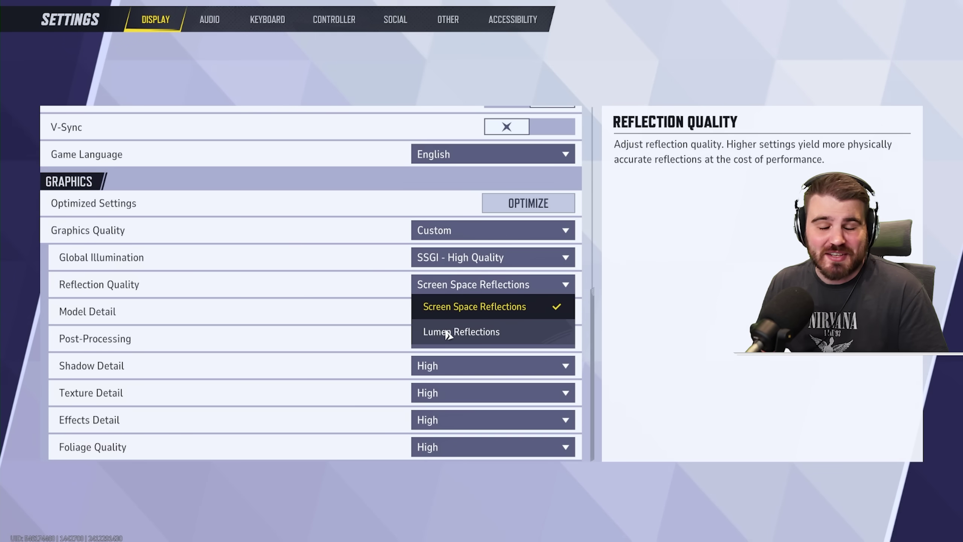
left_click(455, 304)
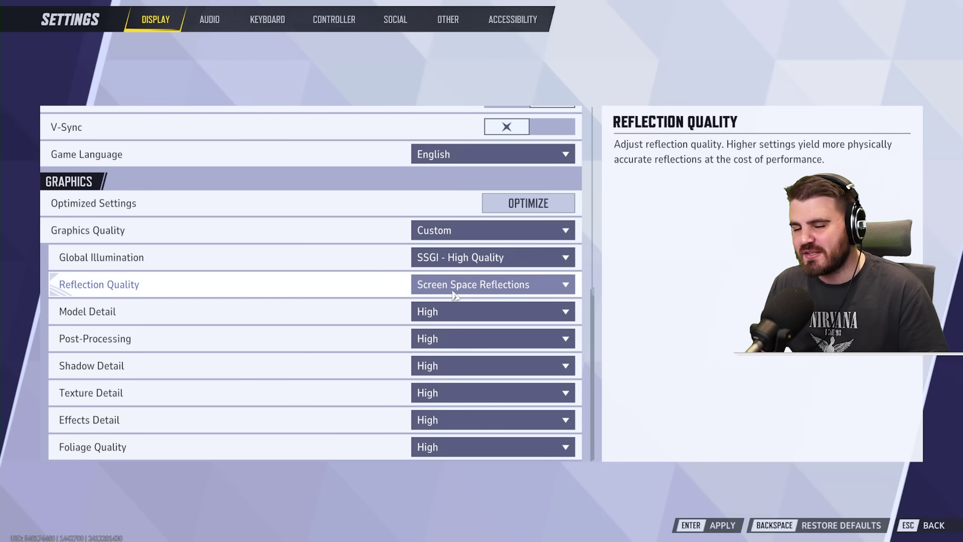
- View the available Model Detail quality levels without changing the selection
left_click(458, 318)
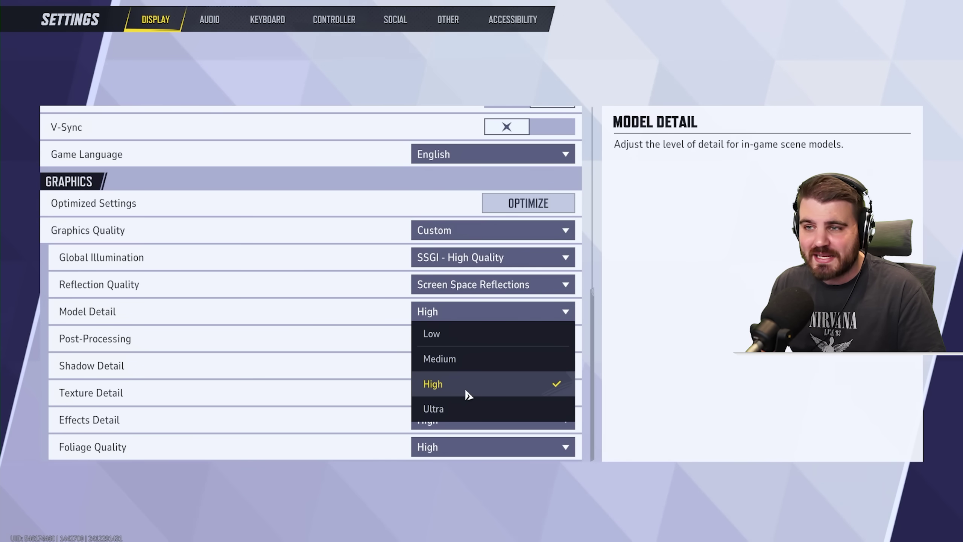
left_click(451, 316)
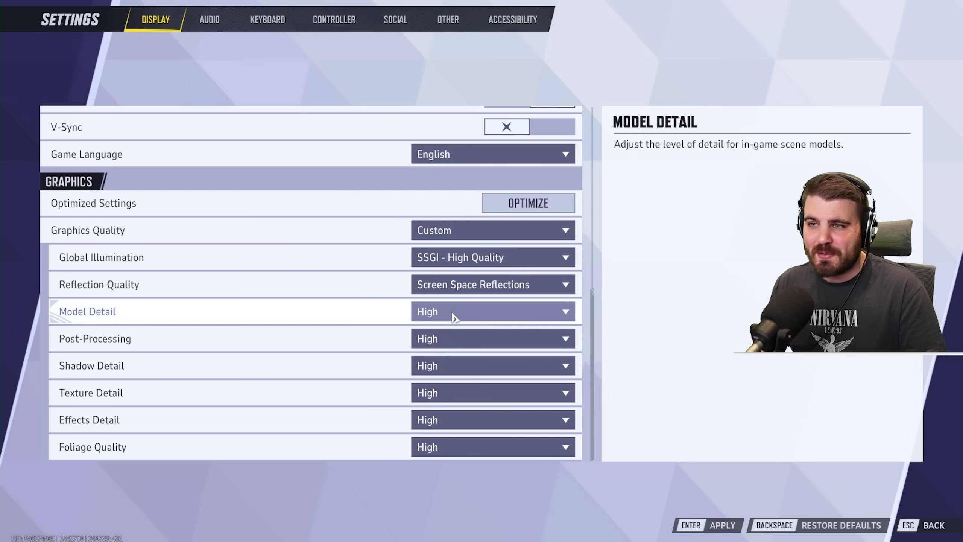
left_click(461, 312)
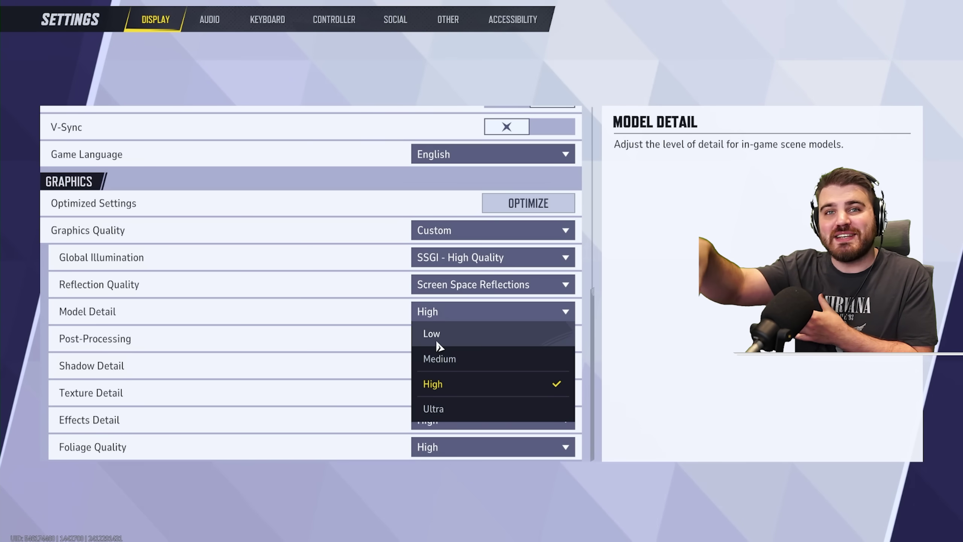
left_click(435, 318)
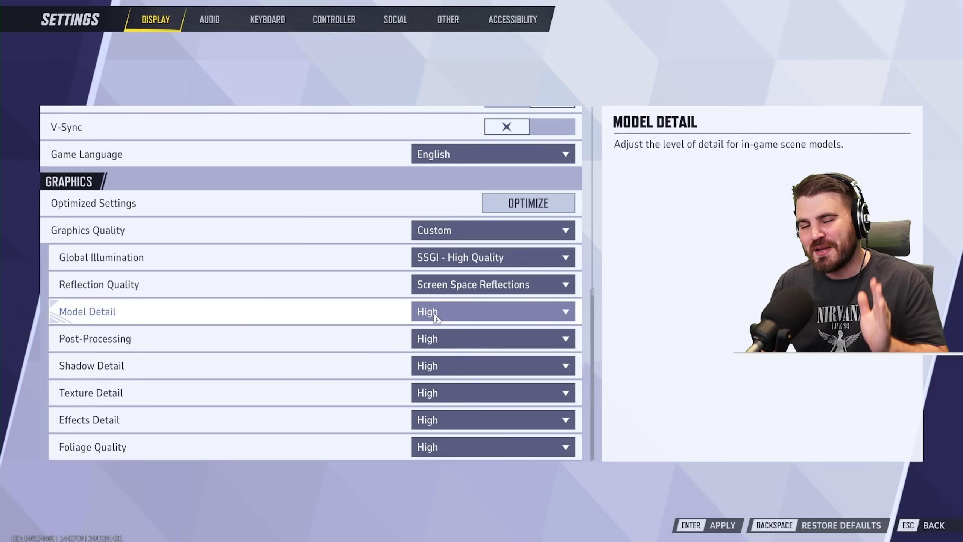
- Set both Post-Processing and Shadow Detail to Low
left_click(443, 344)
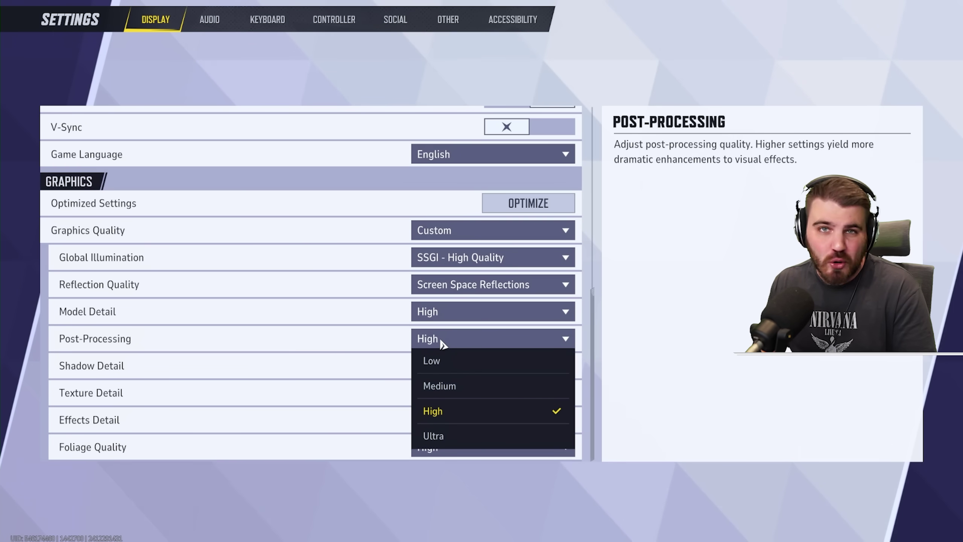
left_click(441, 362)
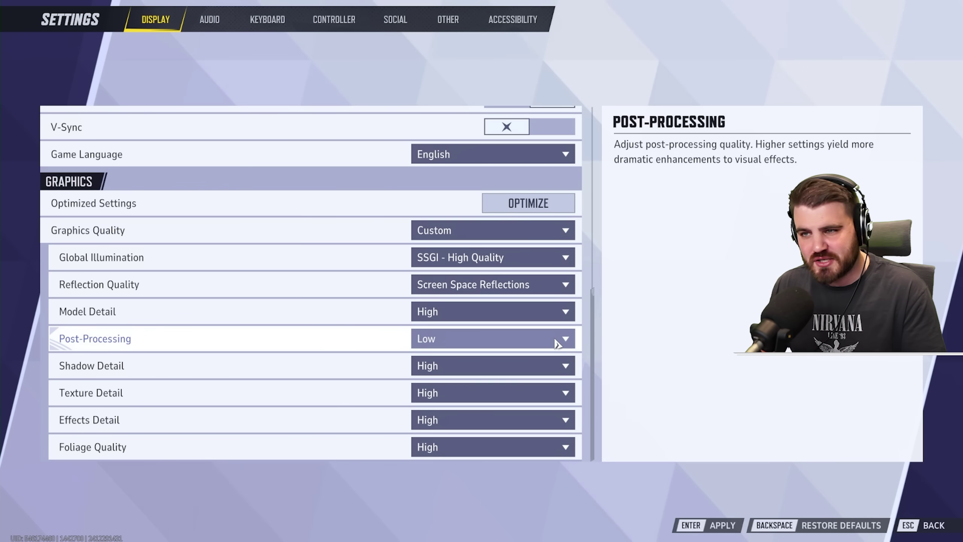
left_click(535, 366)
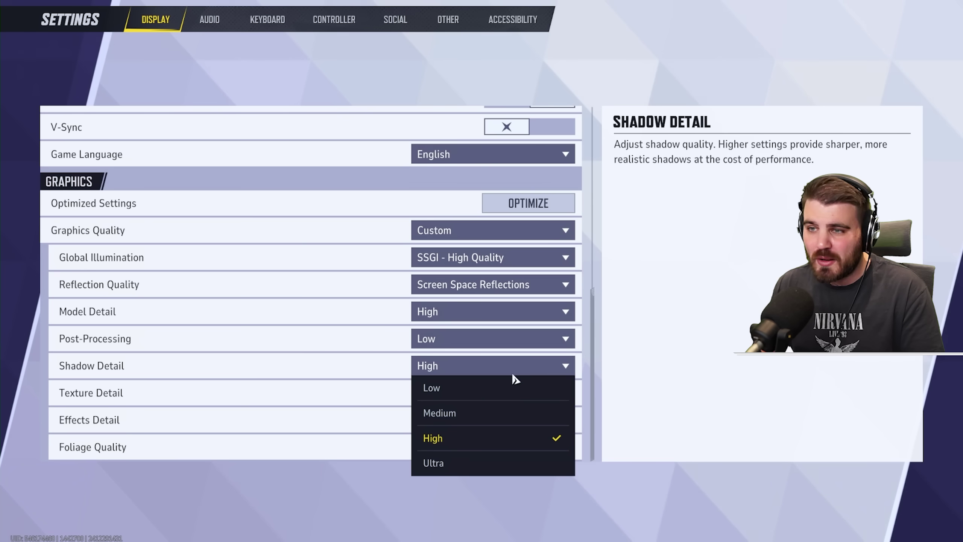
left_click(504, 387)
left_click(471, 368)
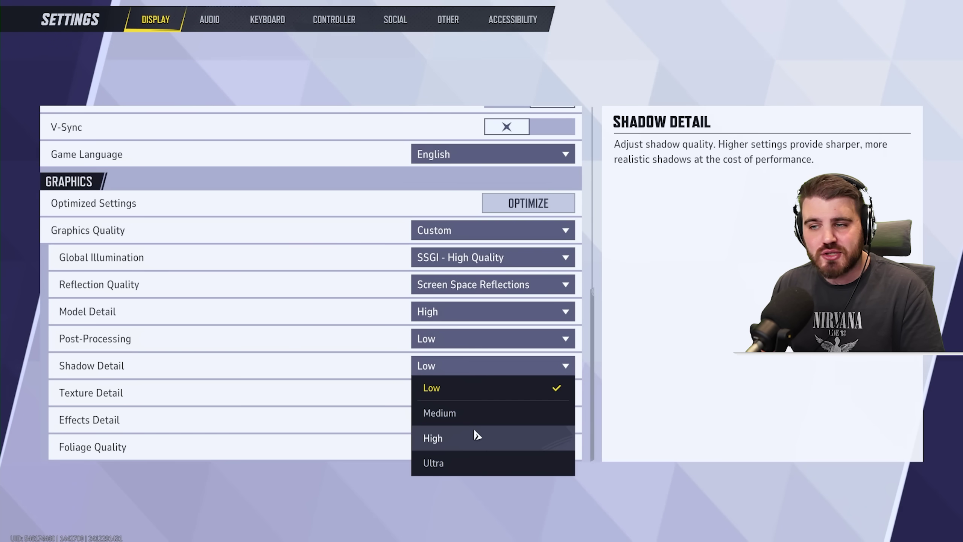
left_click(452, 367)
left_click(453, 367)
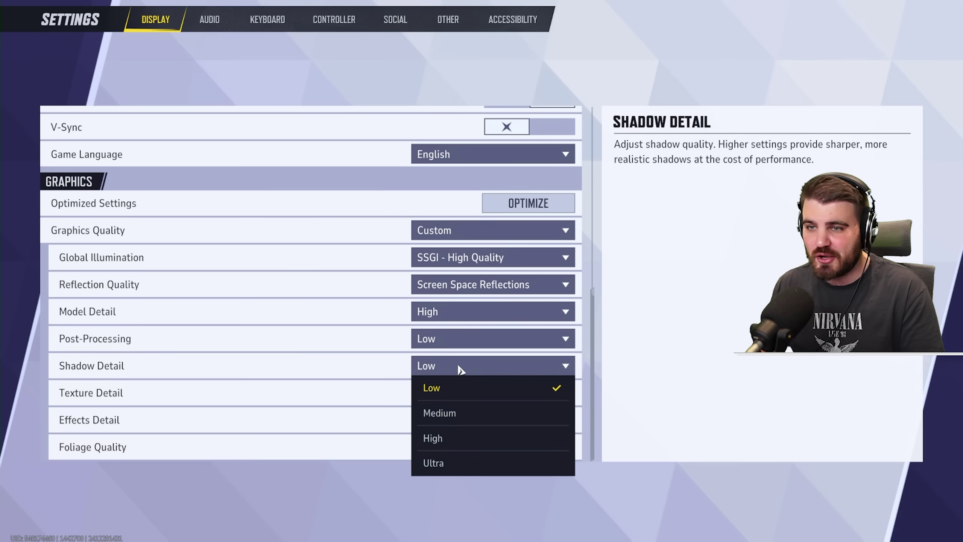
left_click(459, 367)
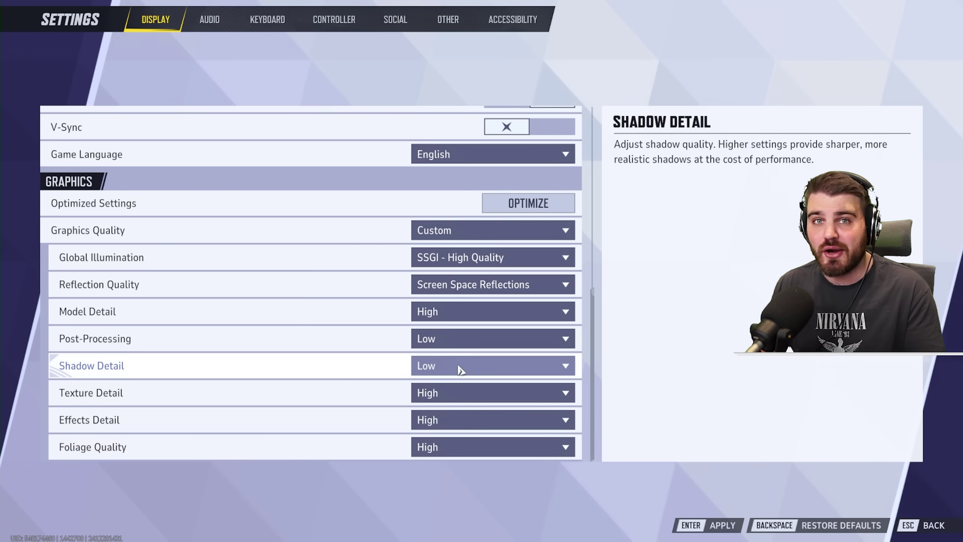
- Choose High for Texture Detail and Low for Effects Detail
left_click(442, 402)
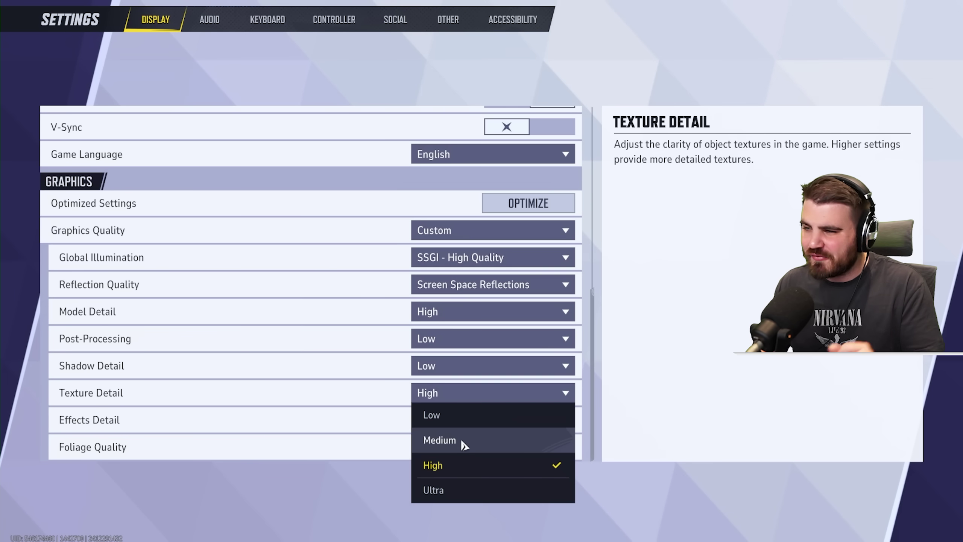
left_click(453, 468)
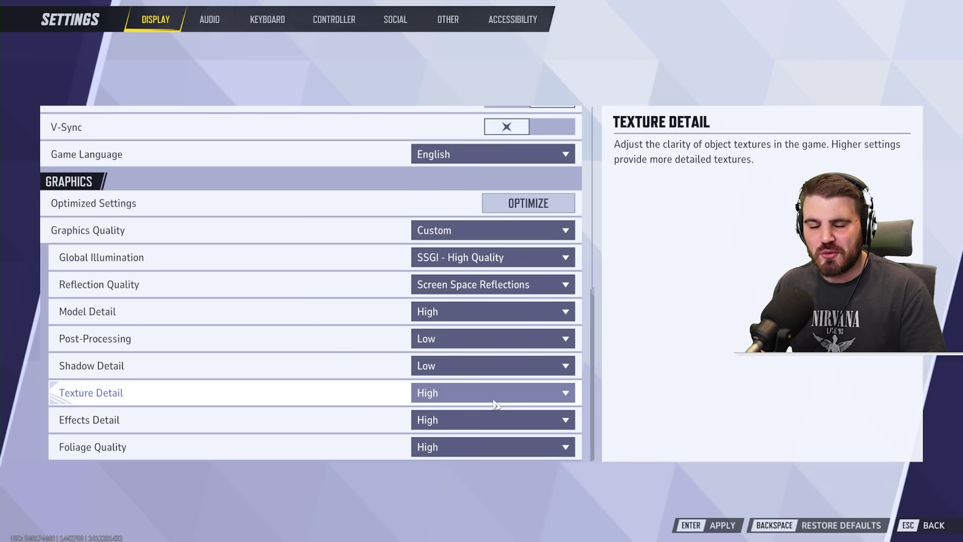
left_click(496, 427)
left_click(486, 448)
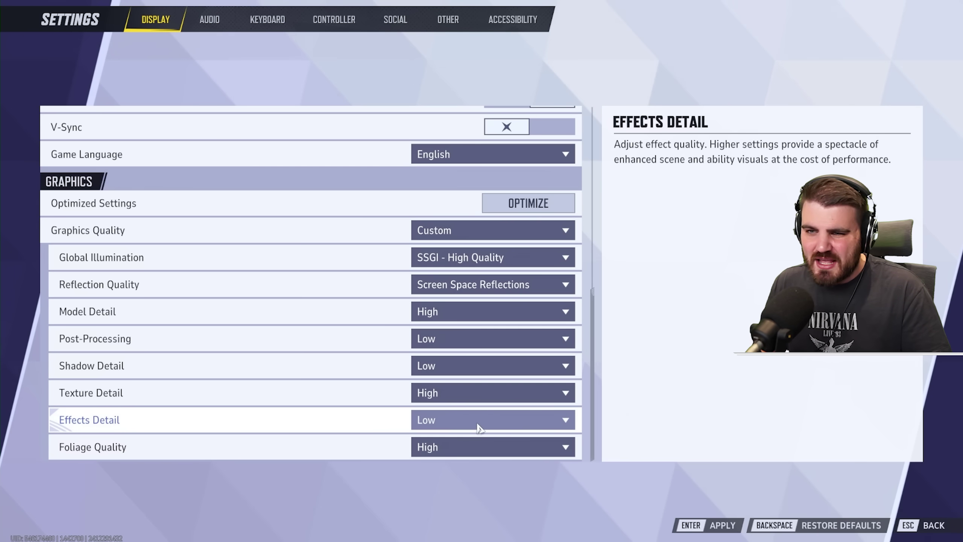
left_click(444, 425)
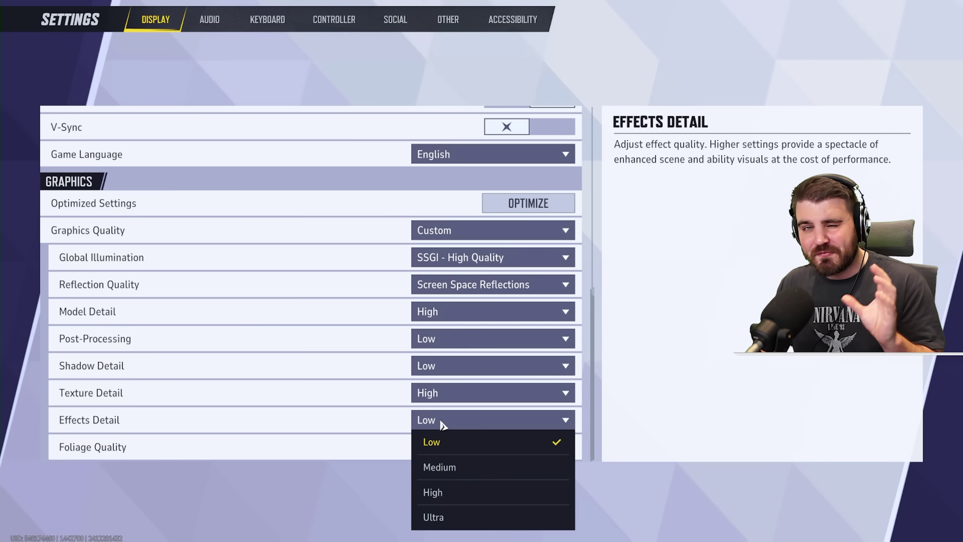
left_click(436, 452)
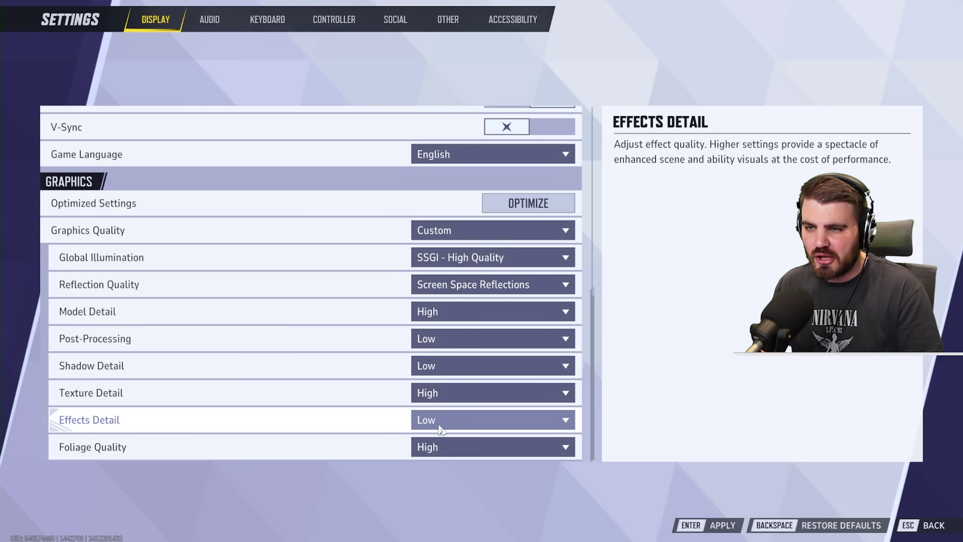
- Set Foliage Quality to Low, then apply and confirm the new display settings
left_click(472, 450)
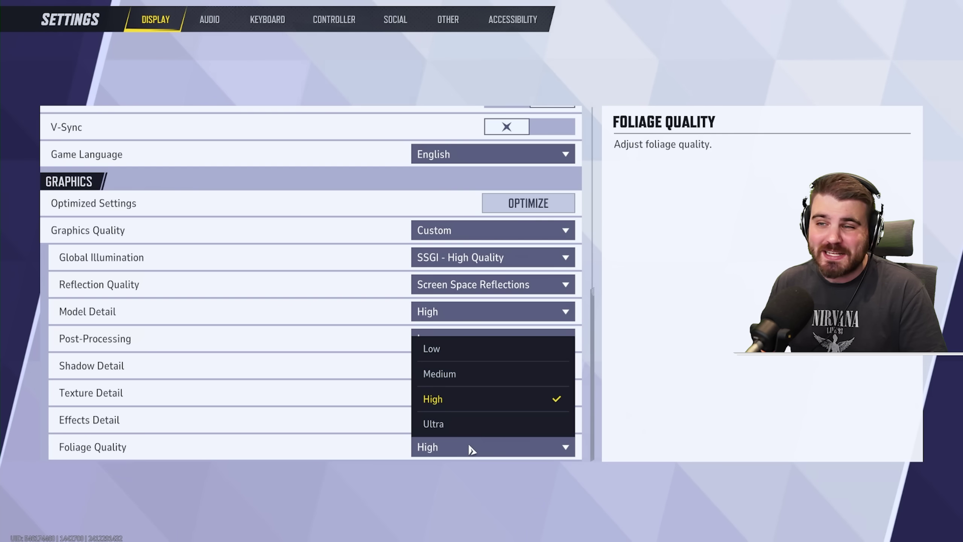
left_click(451, 349)
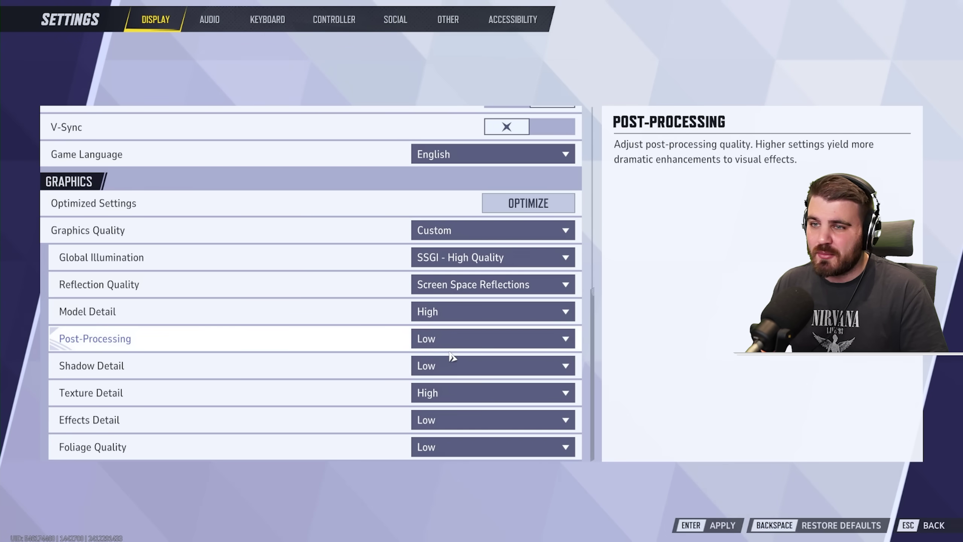
left_click(714, 526)
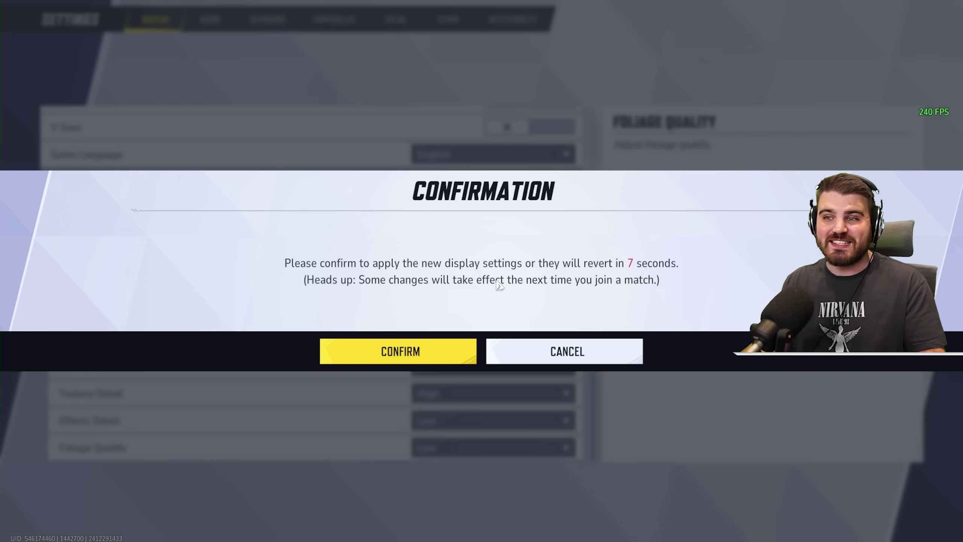
left_click(473, 344)
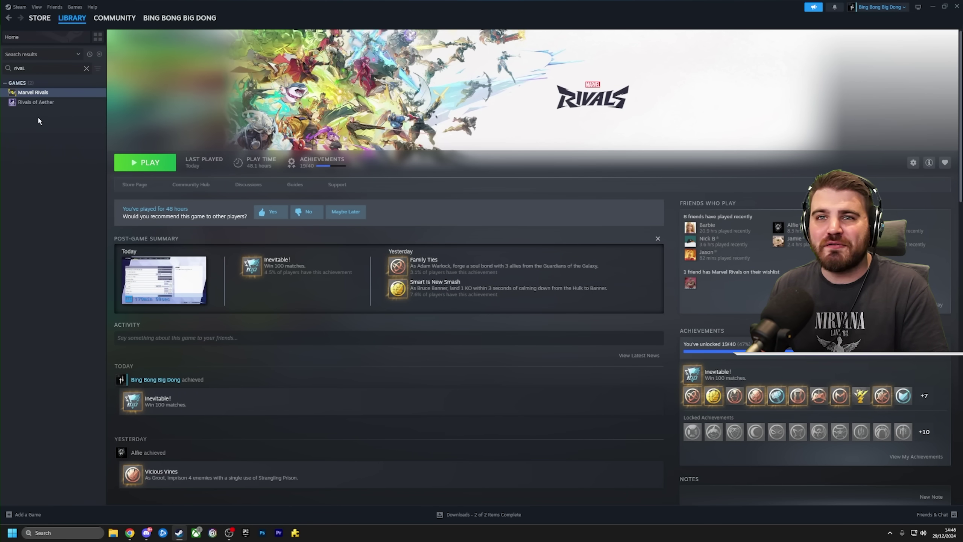
- Switch to Steam, open the Marvel Rivals properties and review the launch option -USEALLAVAILABLECORES
right_click(53, 96)
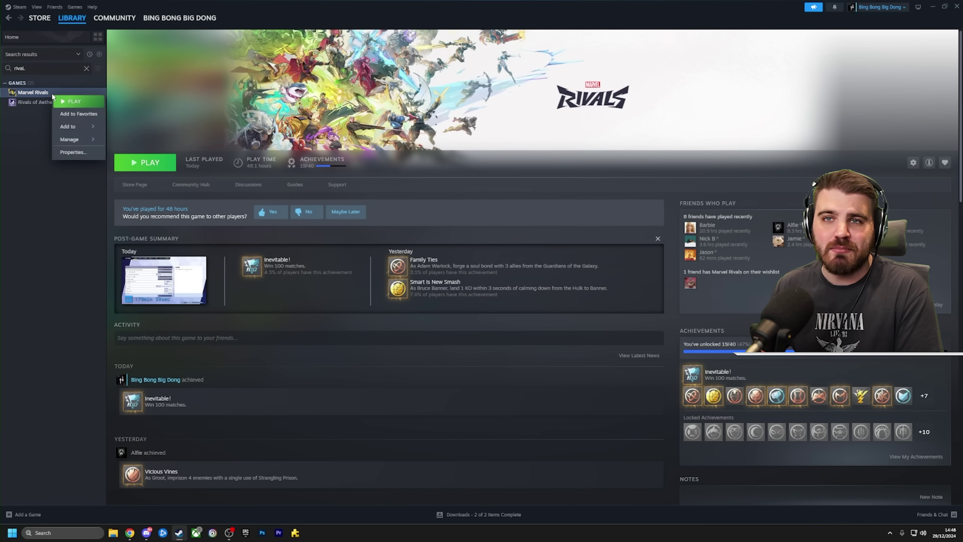
left_click(85, 153)
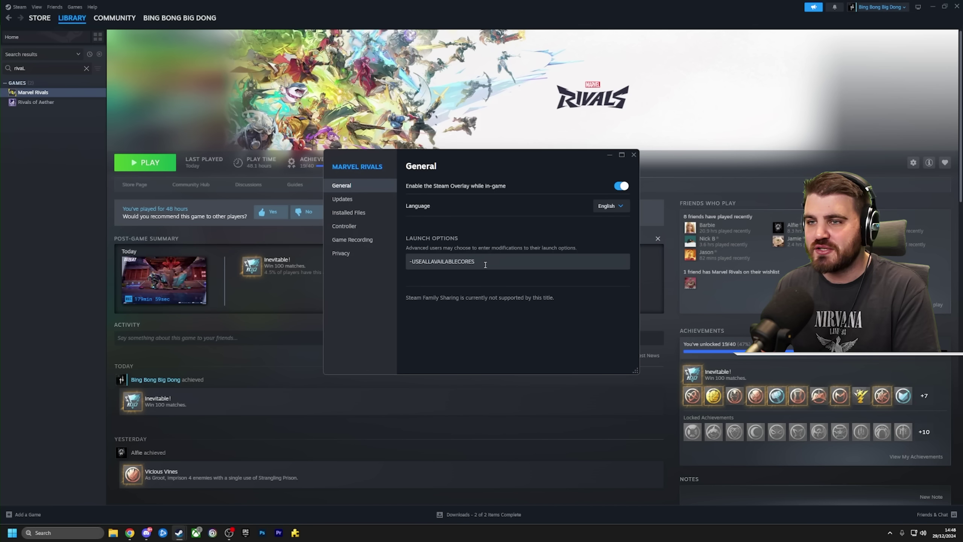
left_click_drag(485, 264, 411, 266)
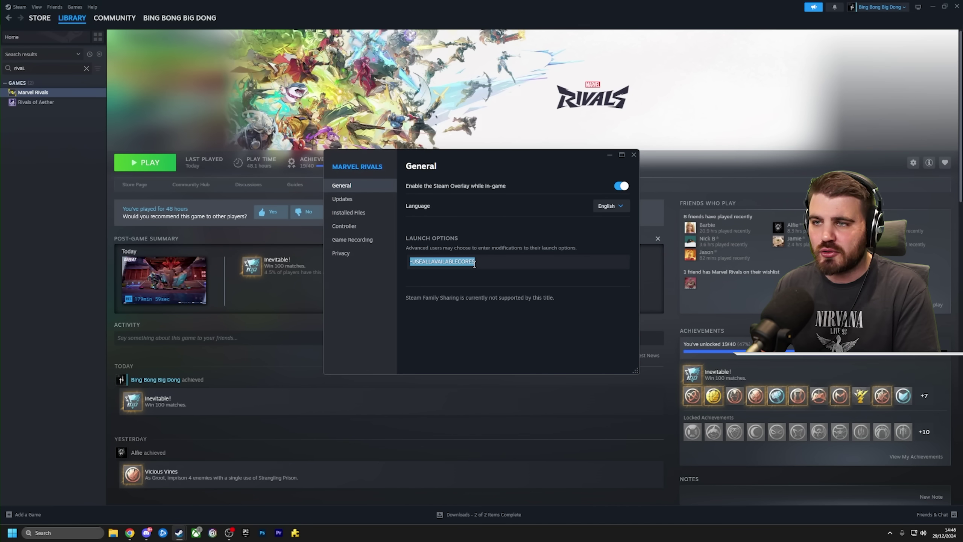
left_click(480, 264)
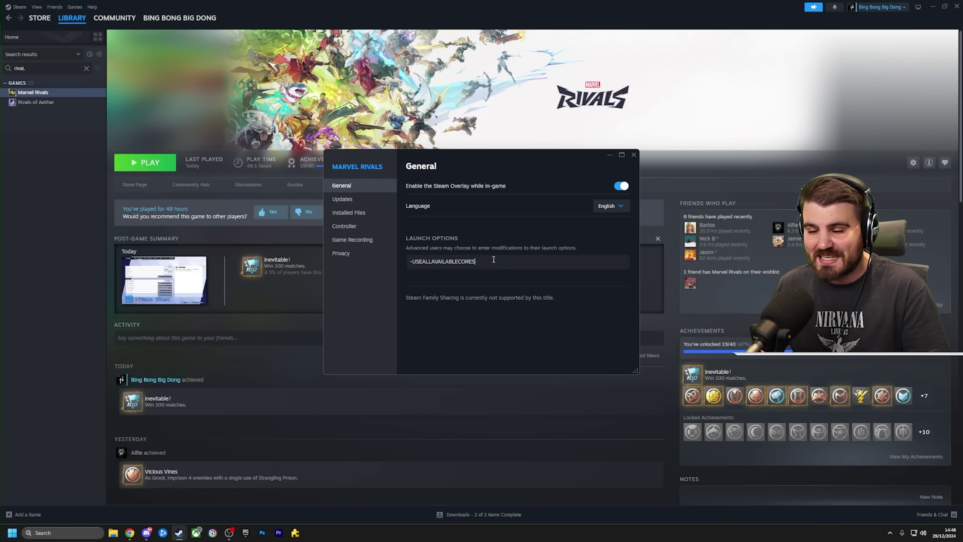
left_click_drag(494, 259, 394, 259)
left_click(446, 277)
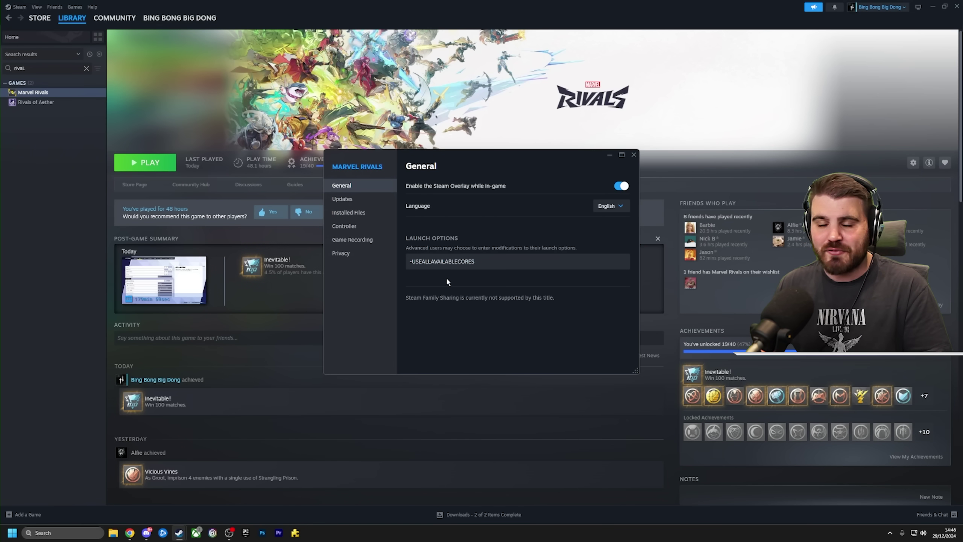
double_click(480, 263)
left_click_drag(474, 262, 529, 394)
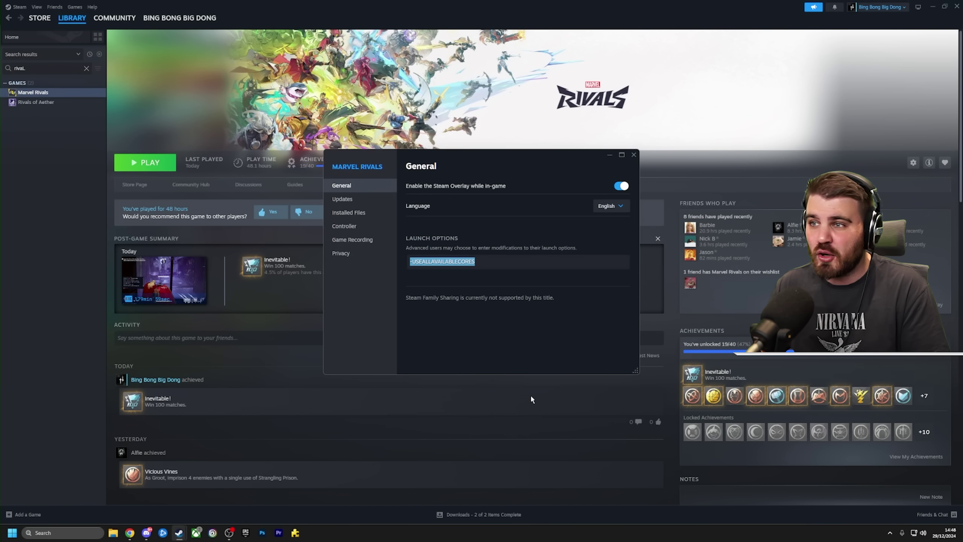
left_click(633, 156)
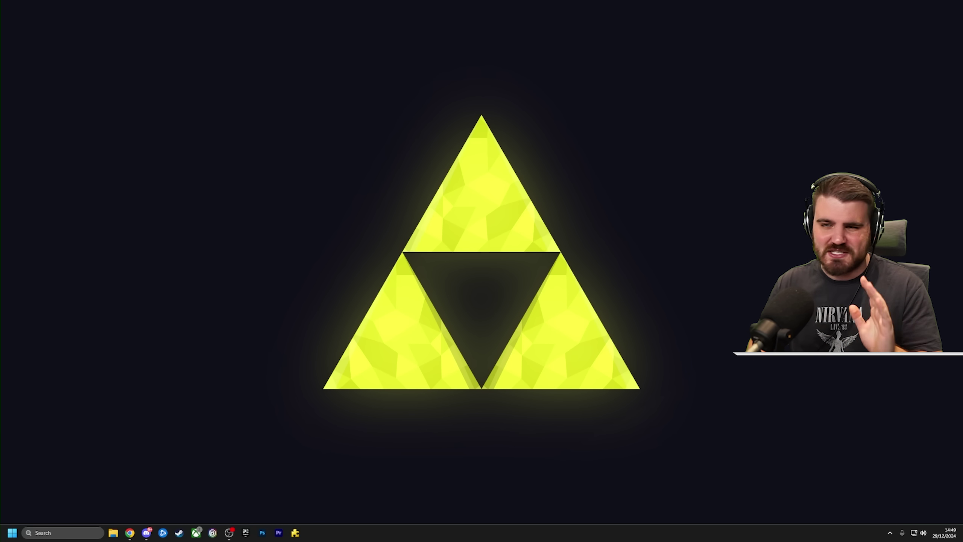
- Switch to NVIDIA Control Panel and add Marvel Rivals as a program to customise under Manage 3D Settings
right_click(555, 411)
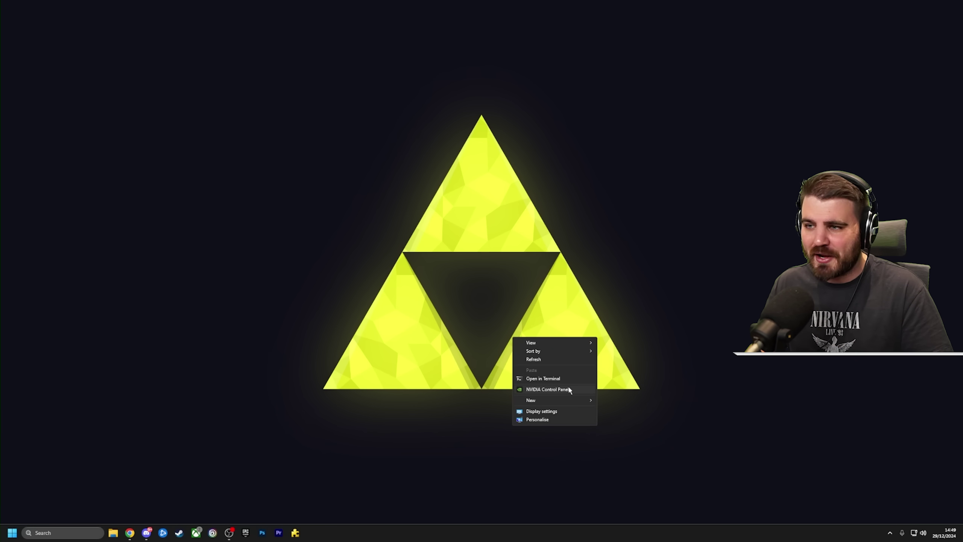
right_click(479, 319)
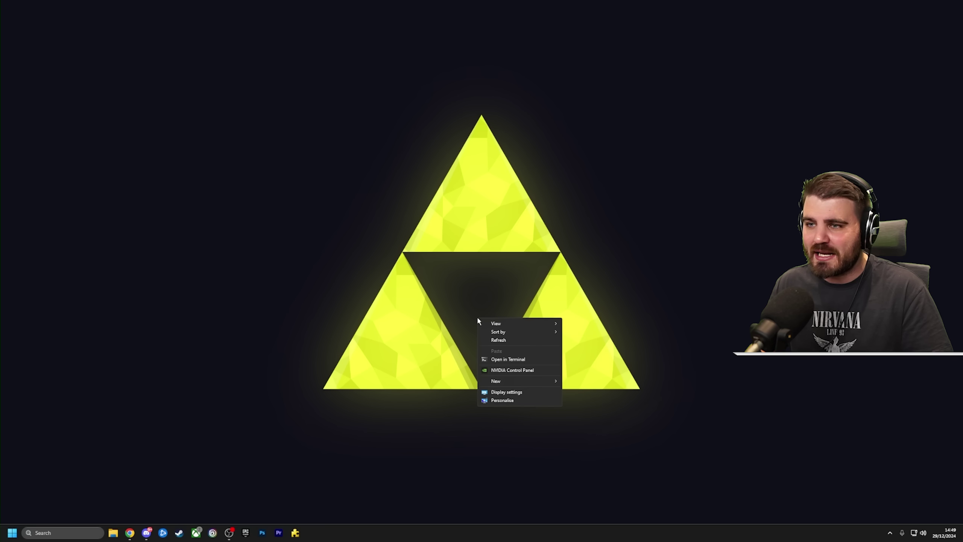
left_click(525, 374)
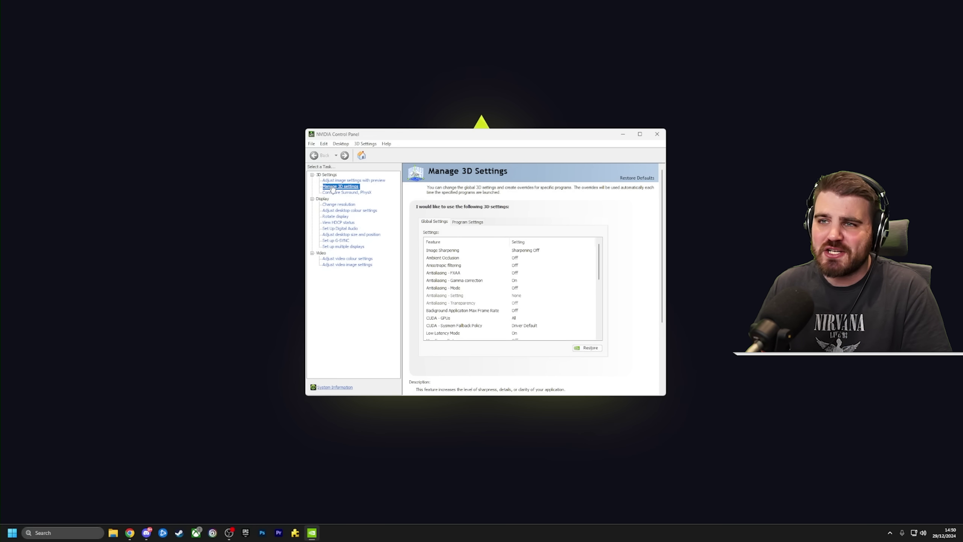
left_click(473, 222)
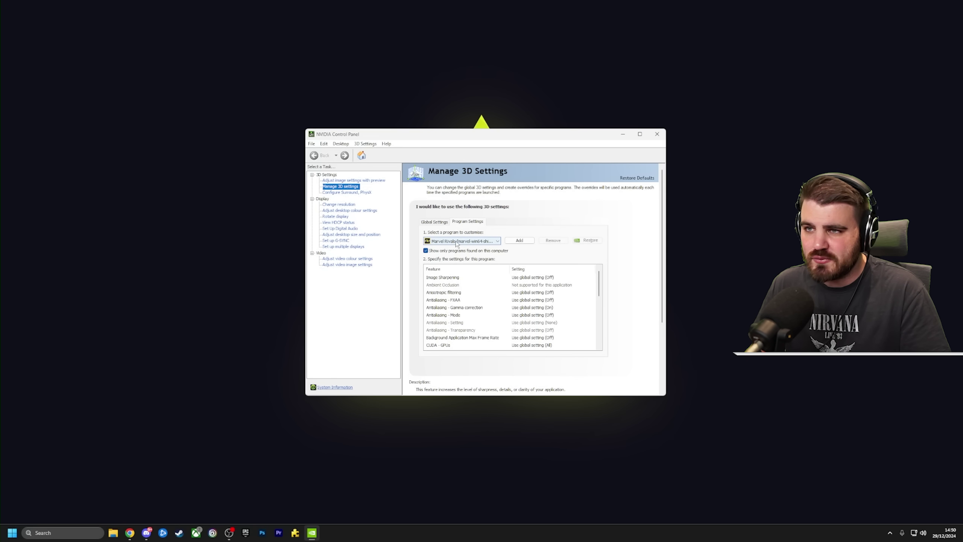
left_click(513, 242)
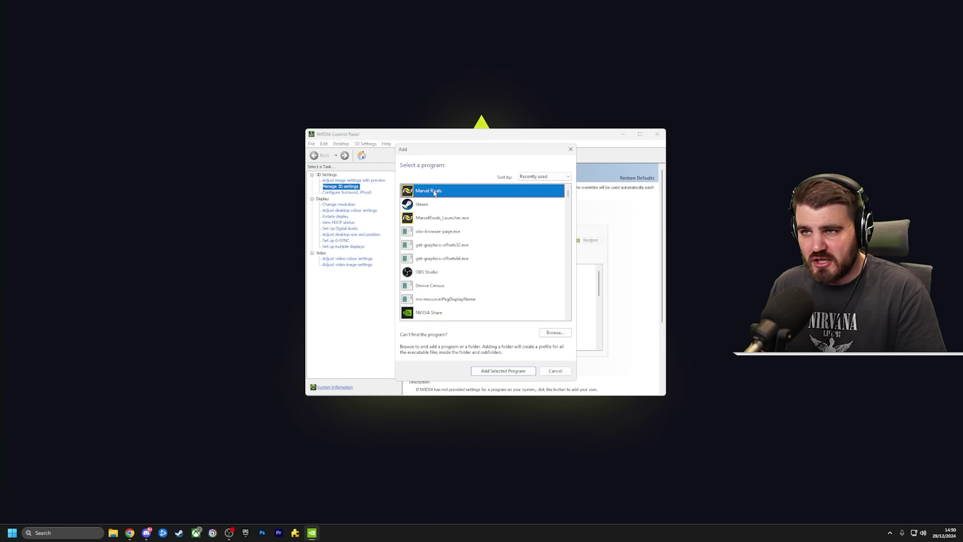
left_click(525, 371)
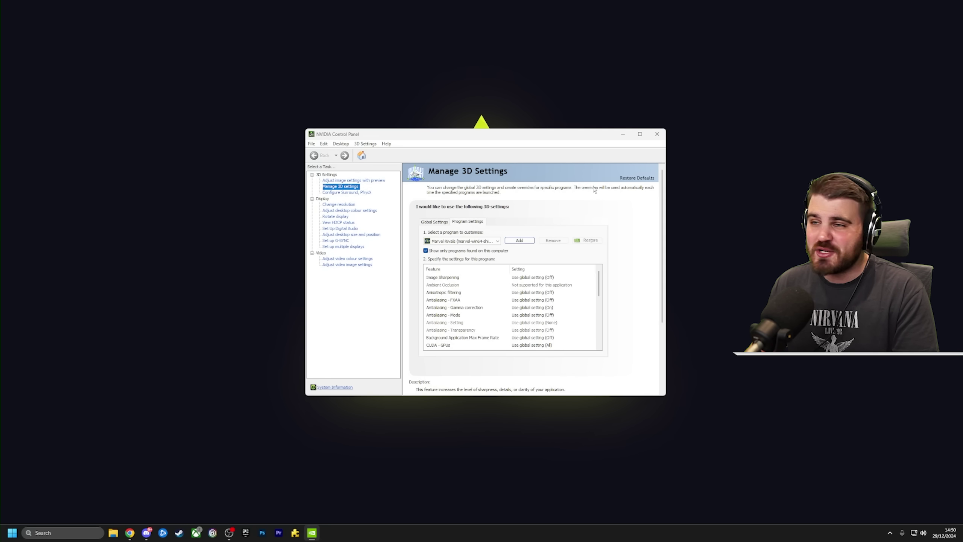
left_click(660, 138)
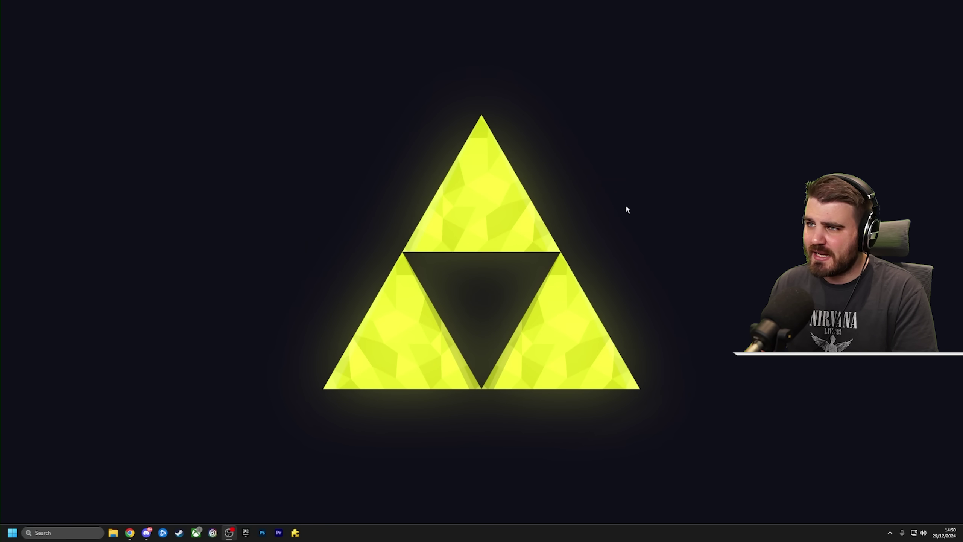
- Search Windows for regedit and open the Registry Editor
left_click(60, 533)
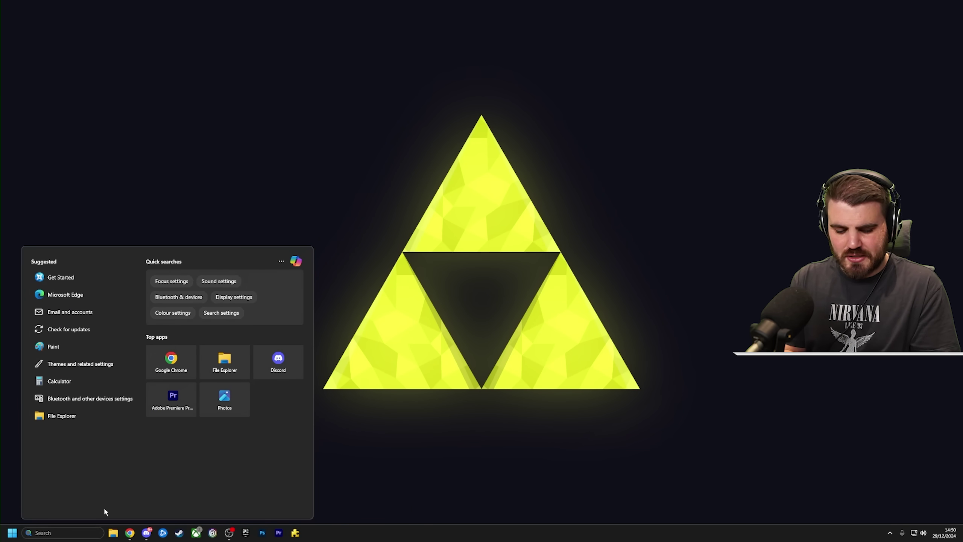
type("reged")
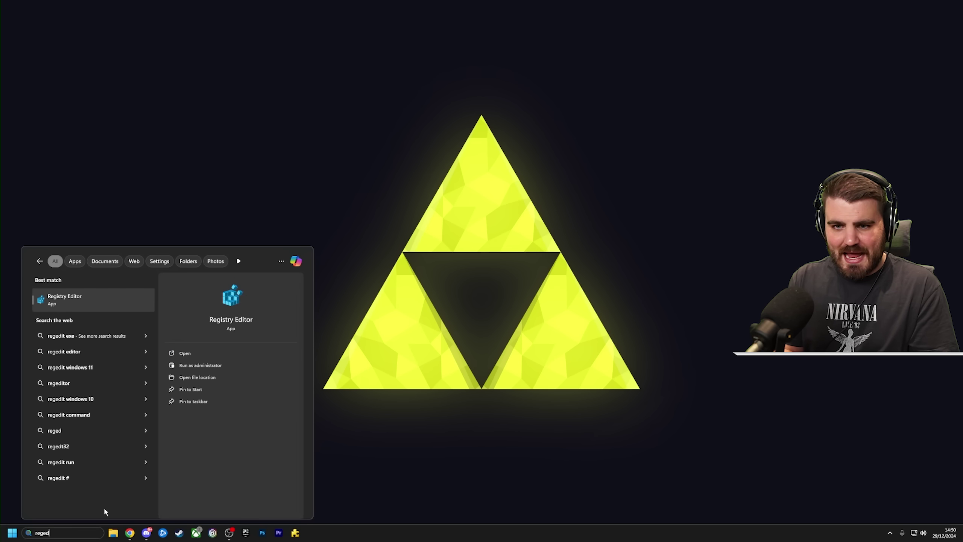
type("it")
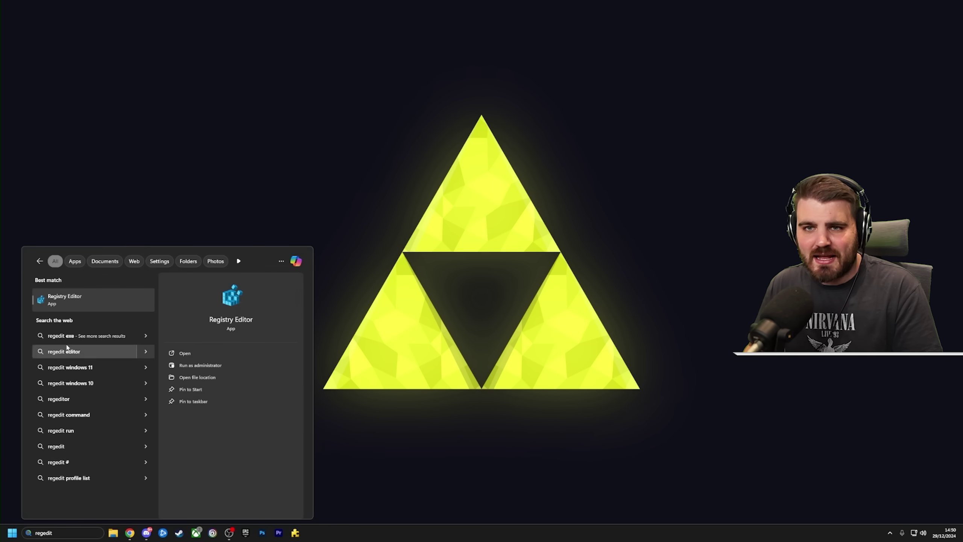
left_click(70, 302)
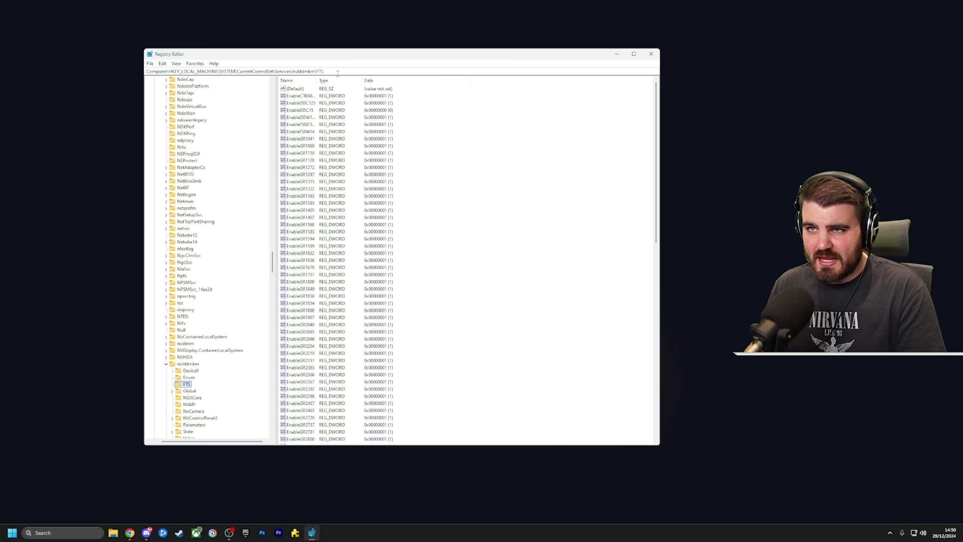
- Review the full registry path Computer\HKEY_LOCAL_MACHINE\SYSTEM\CurrentControlSet\Services\nvlddmkm\FTS
left_click_drag(337, 73, 128, 70)
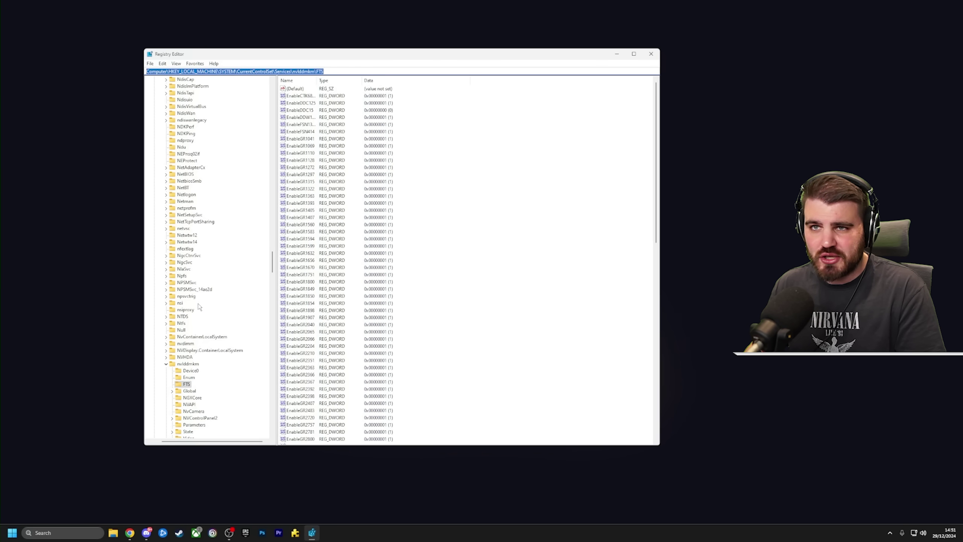
left_click_drag(343, 71, 180, 72)
left_click(331, 70)
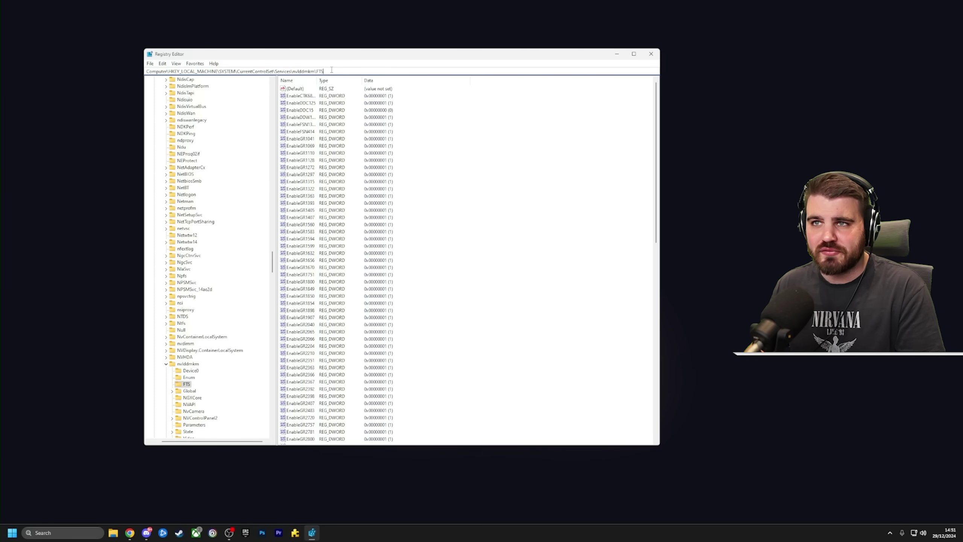
double_click(320, 71)
left_click_drag(328, 71, 126, 52)
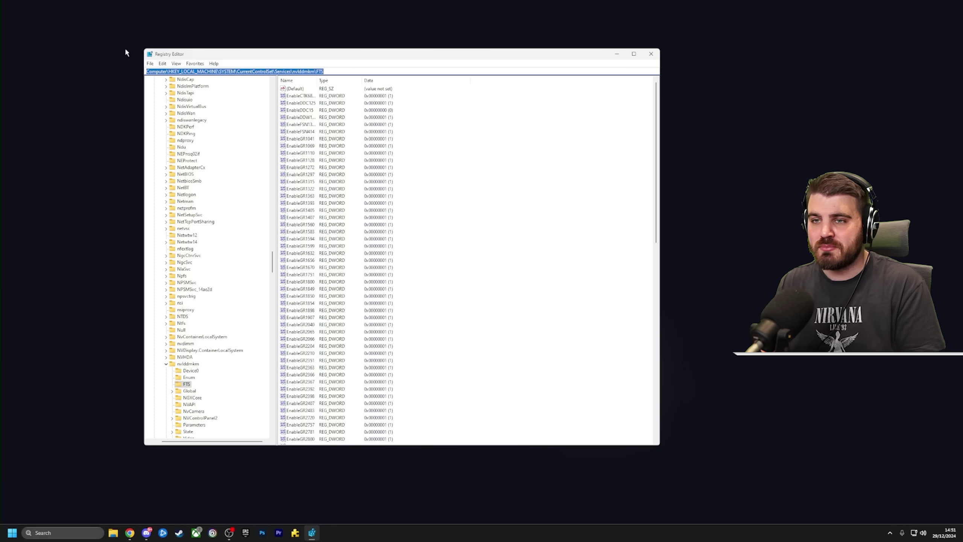
left_click(454, 219)
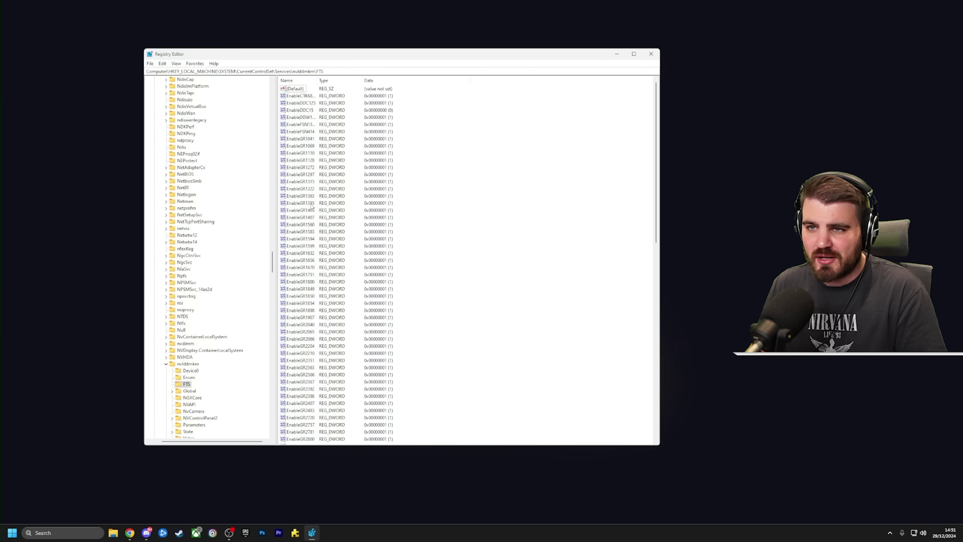
- Confirm the EnableGR535 DWORD in the FTS key with value data 0 and close the Registry Editor
scroll(306, 265, "down", 5)
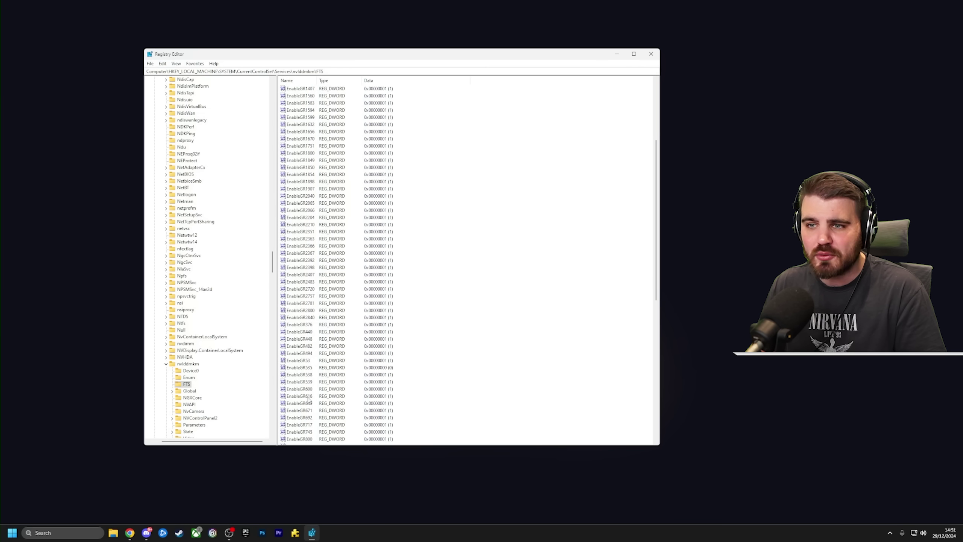
scroll(310, 370, "down", 5)
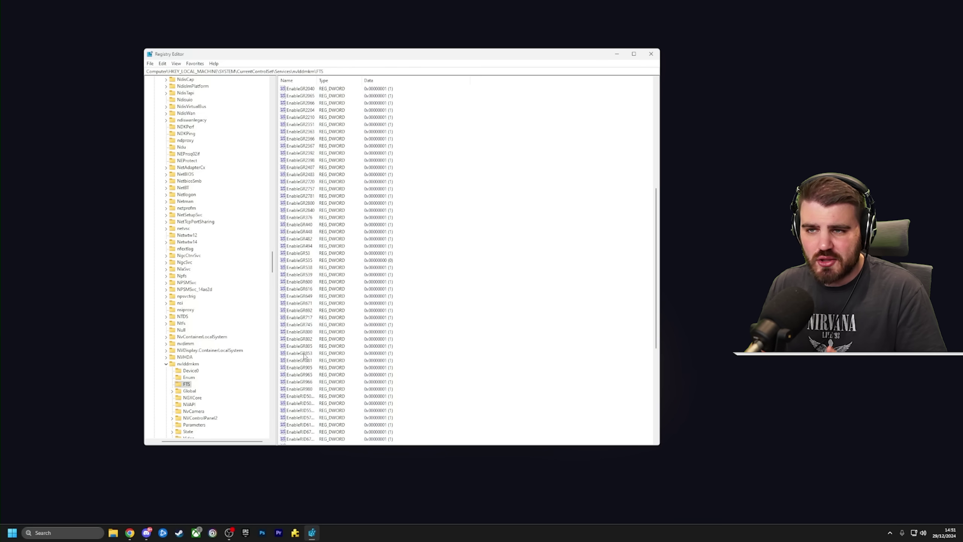
scroll(309, 333, "up", 1)
left_click(306, 305)
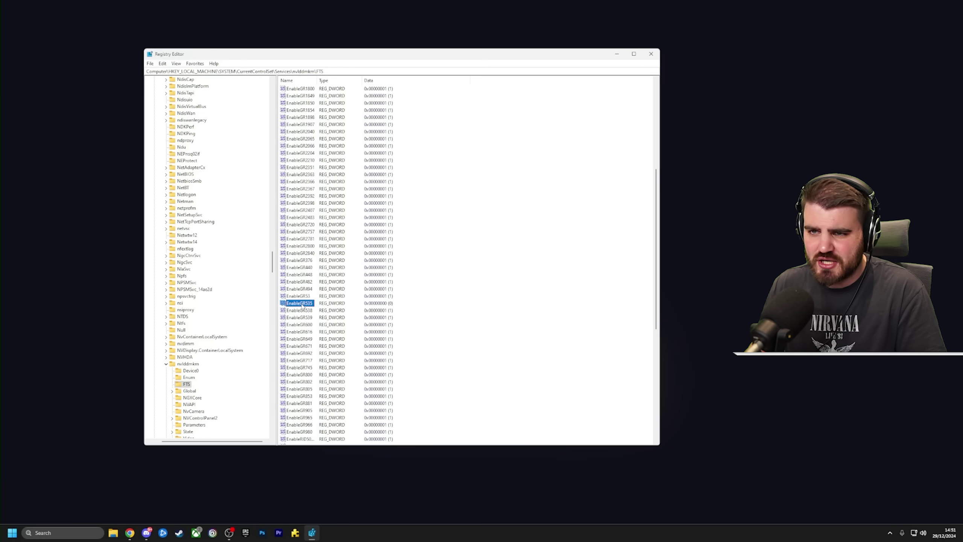
double_click(300, 303)
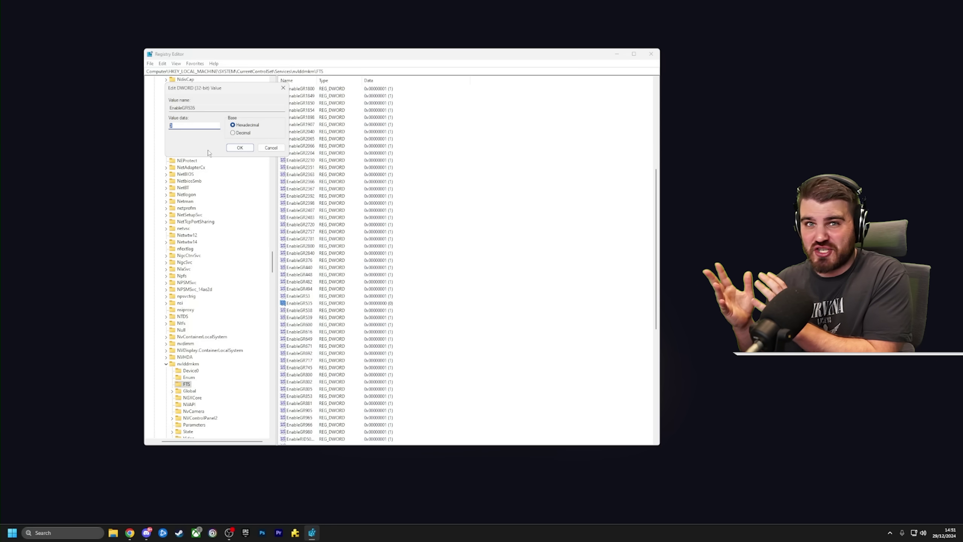
left_click(234, 147)
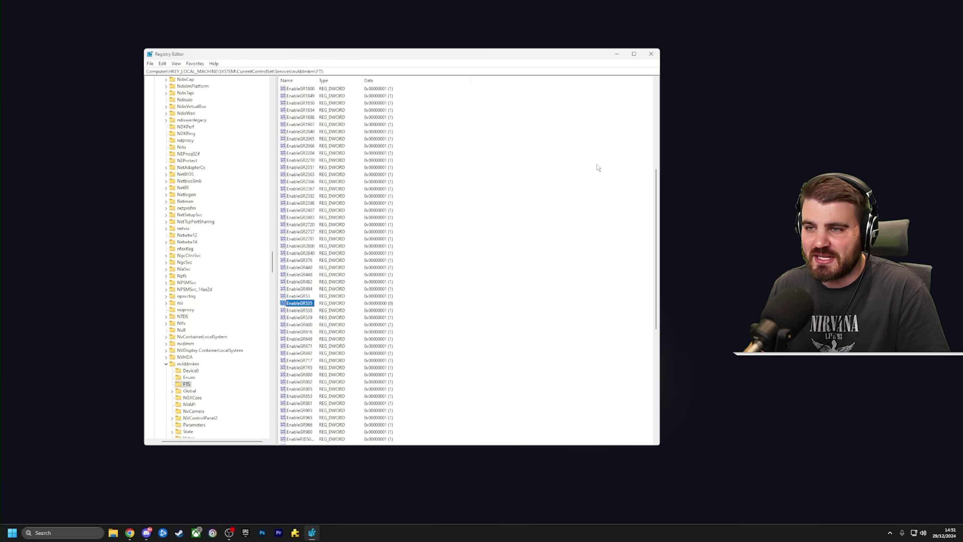
left_click(652, 54)
- Switch to NVIDIA Control Panel and show the Marvel Rivals program settings under Manage 3D Settings
right_click(476, 307)
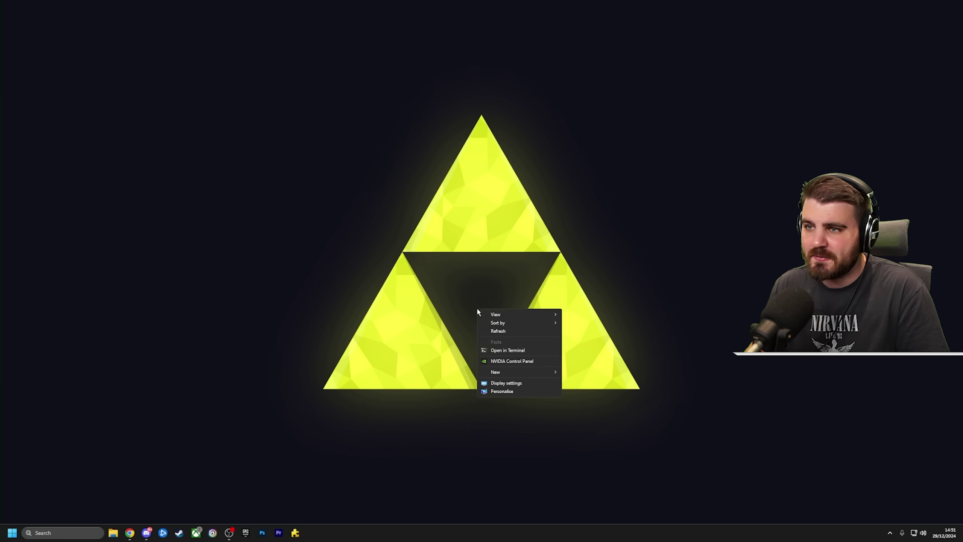
left_click(512, 360)
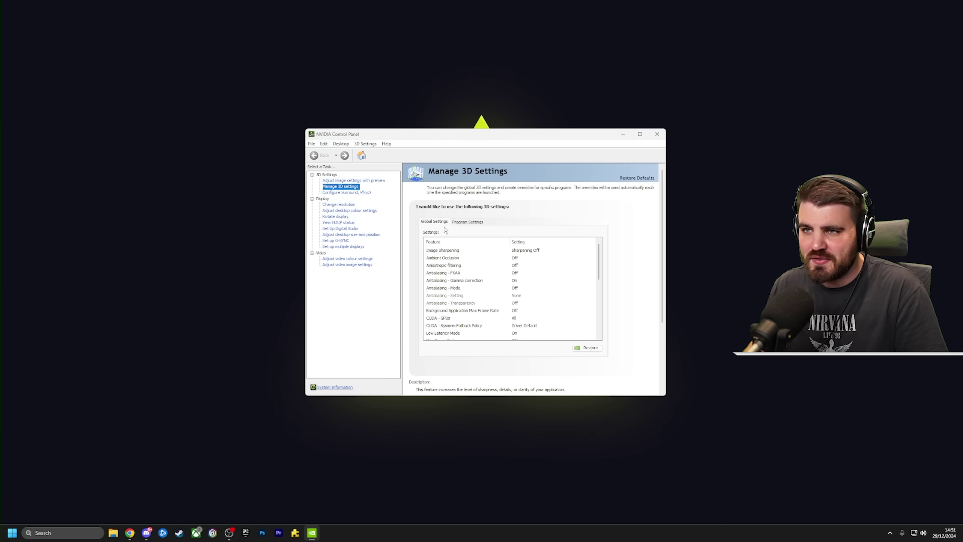
left_click(468, 222)
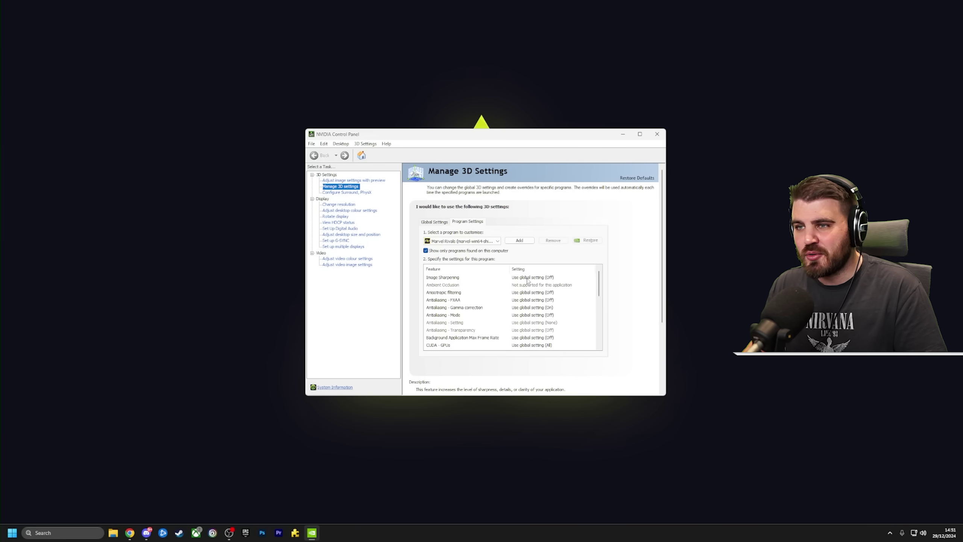
- Turn on Image Sharpening for Marvel Rivals with Sharpen at 0.40, apply it and close NVIDIA Control Panel
left_click(539, 278)
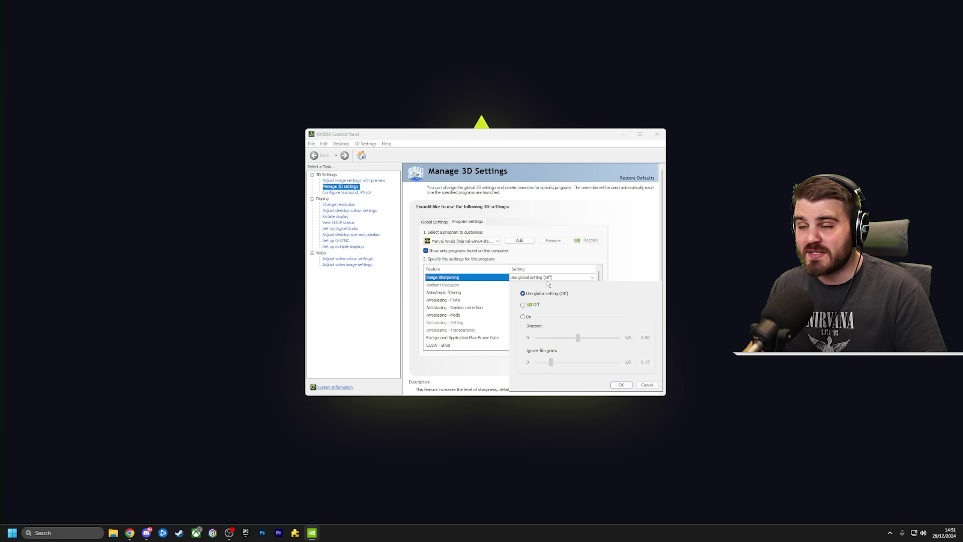
left_click(523, 317)
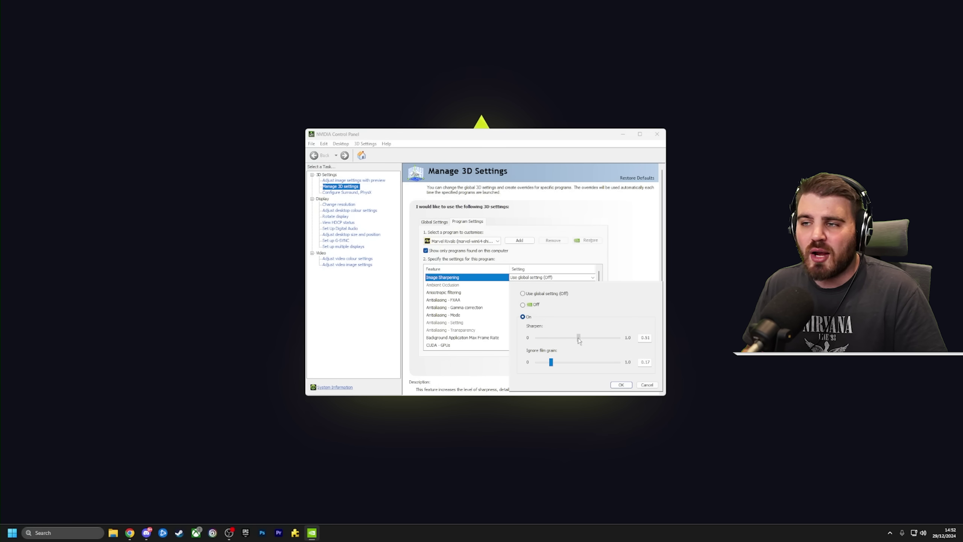
left_click_drag(578, 338, 562, 338)
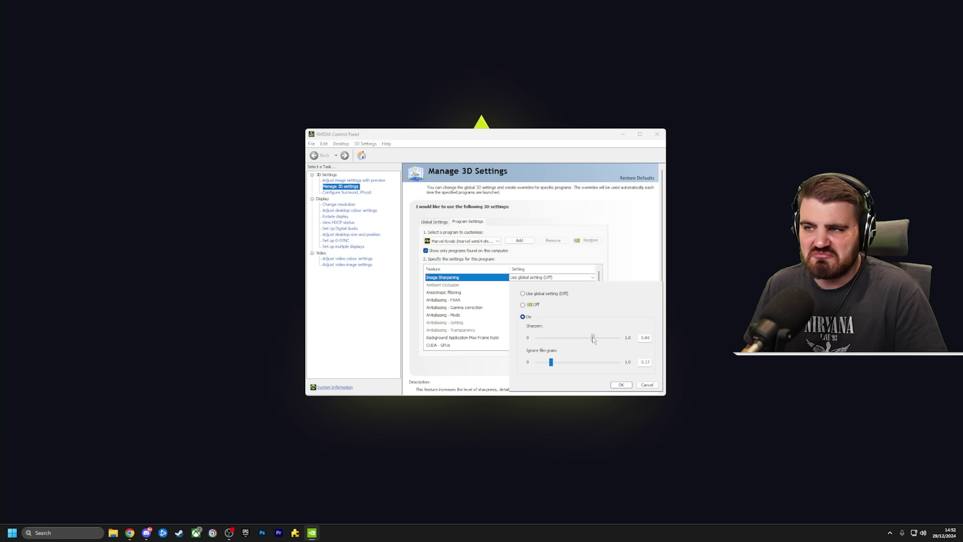
left_click_drag(593, 338, 569, 337)
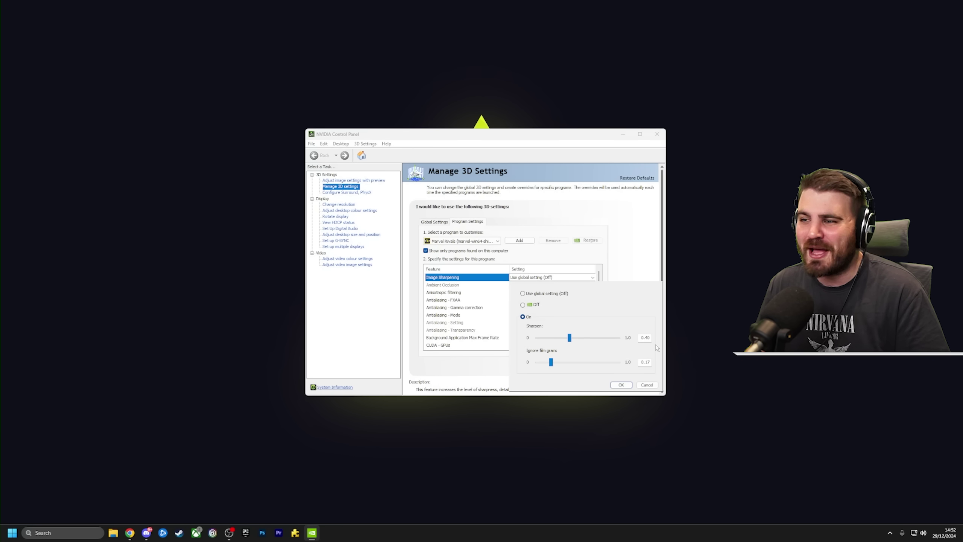
left_click(622, 385)
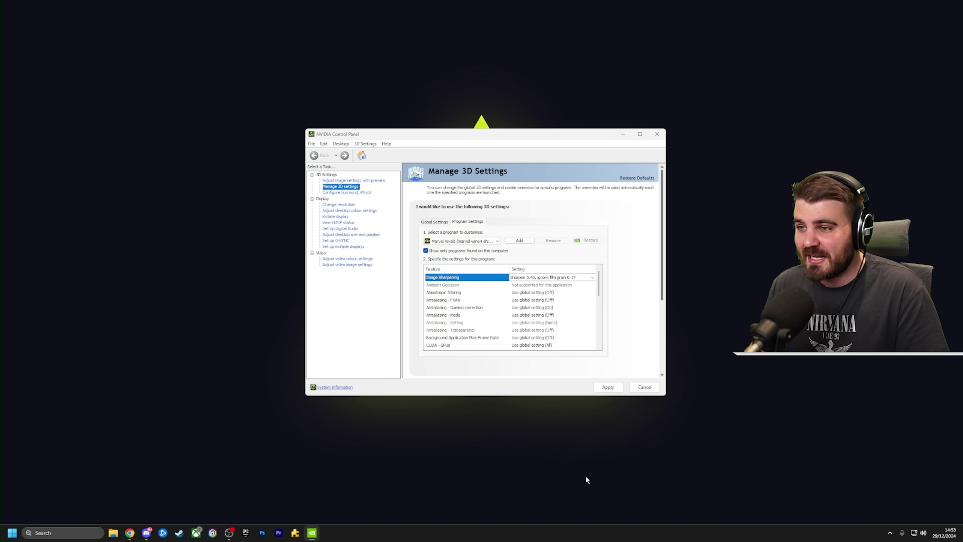
left_click(608, 388)
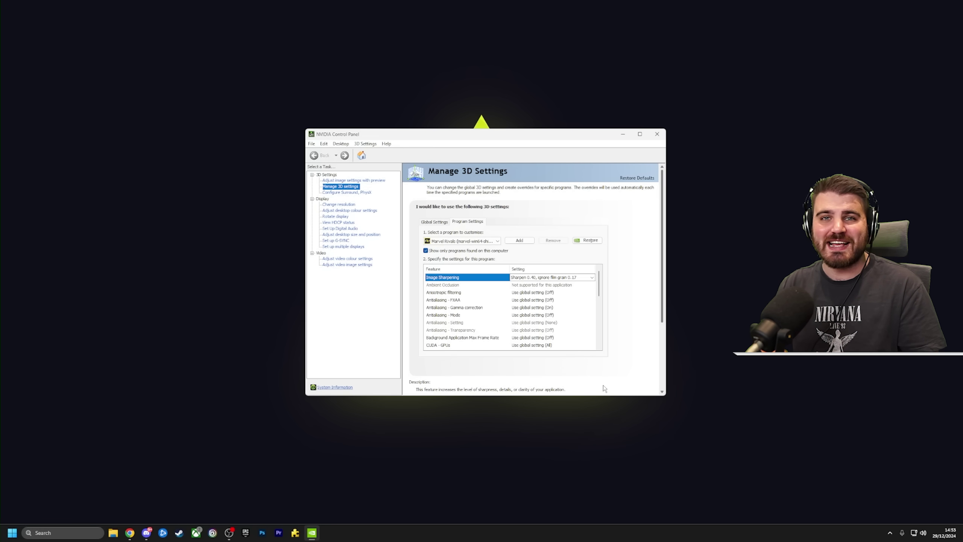
left_click(657, 134)
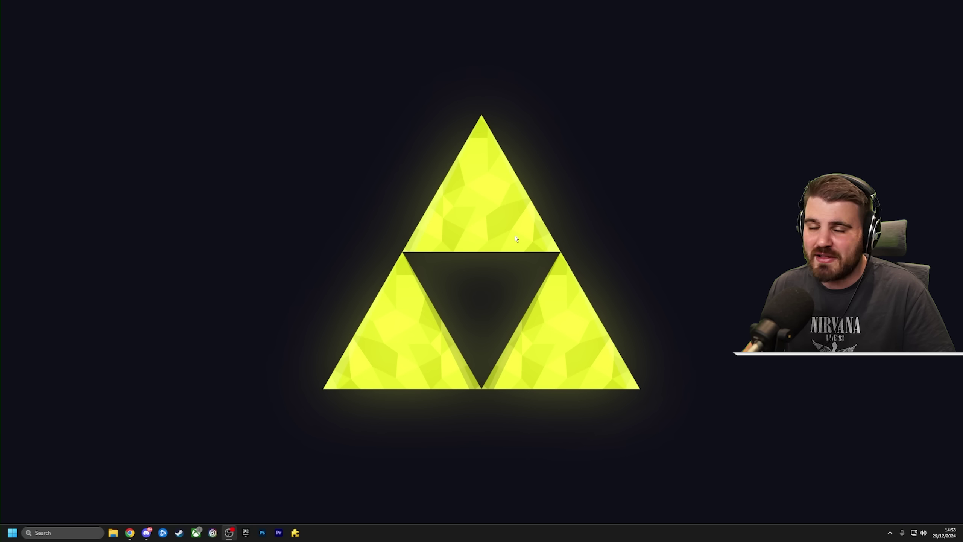